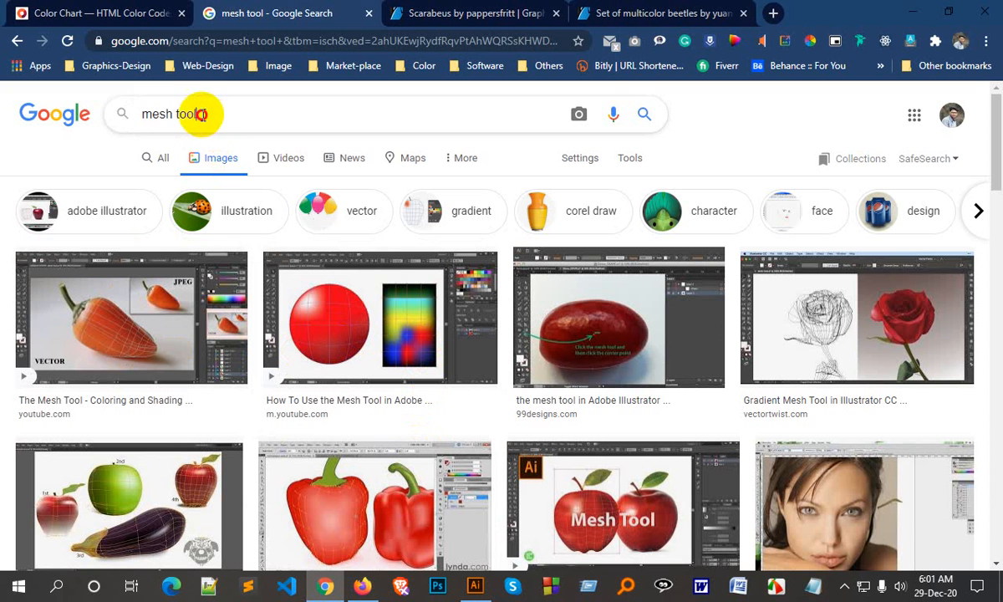
Browse the image results for "mesh tool" to examine example artwork made with gradient meshes.
drag(197, 114, 132, 114)
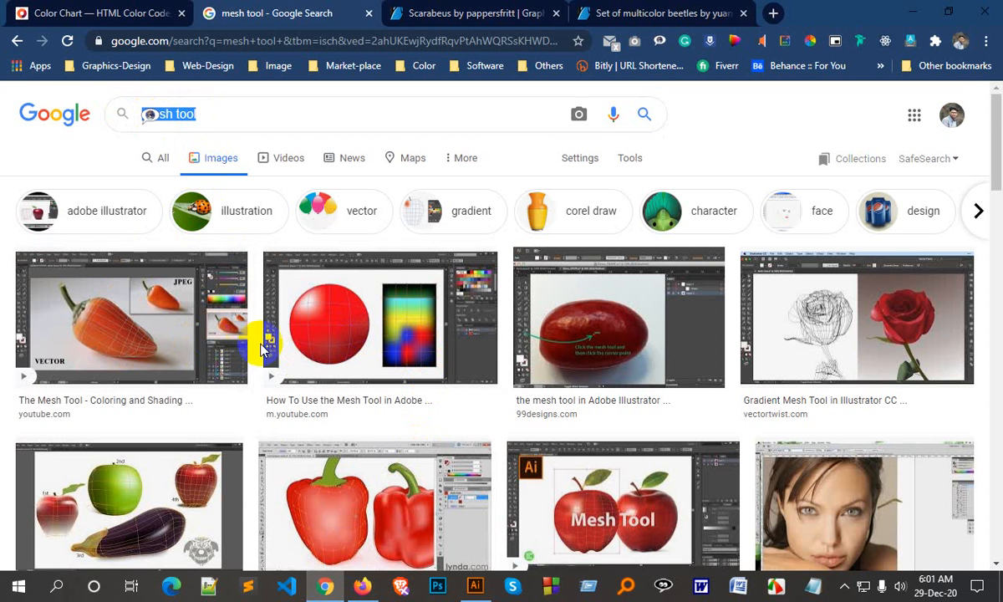
scroll(535, 347, down, 3)
scroll(539, 354, down, 1)
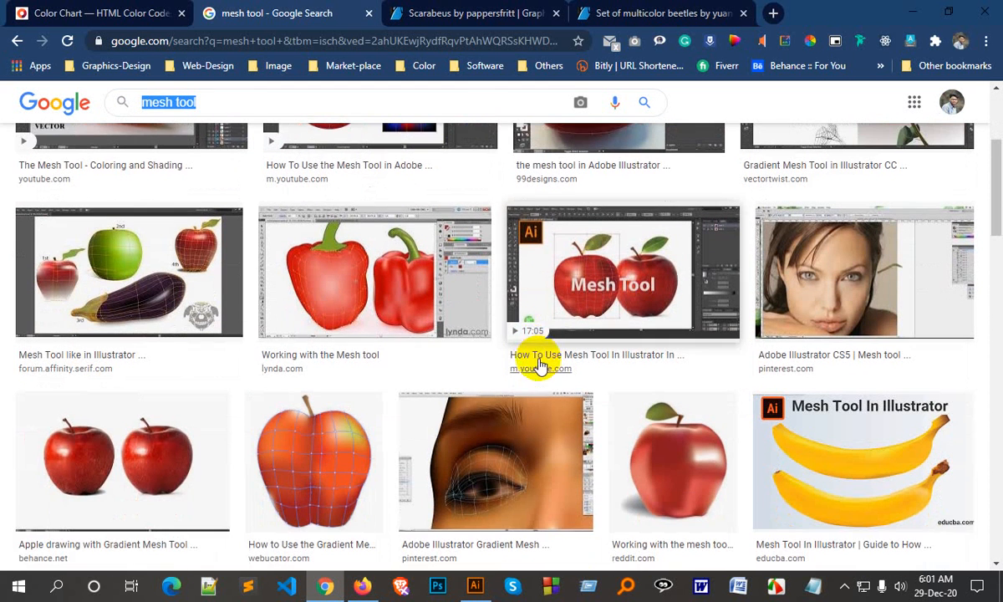
scroll(618, 314, down, 3)
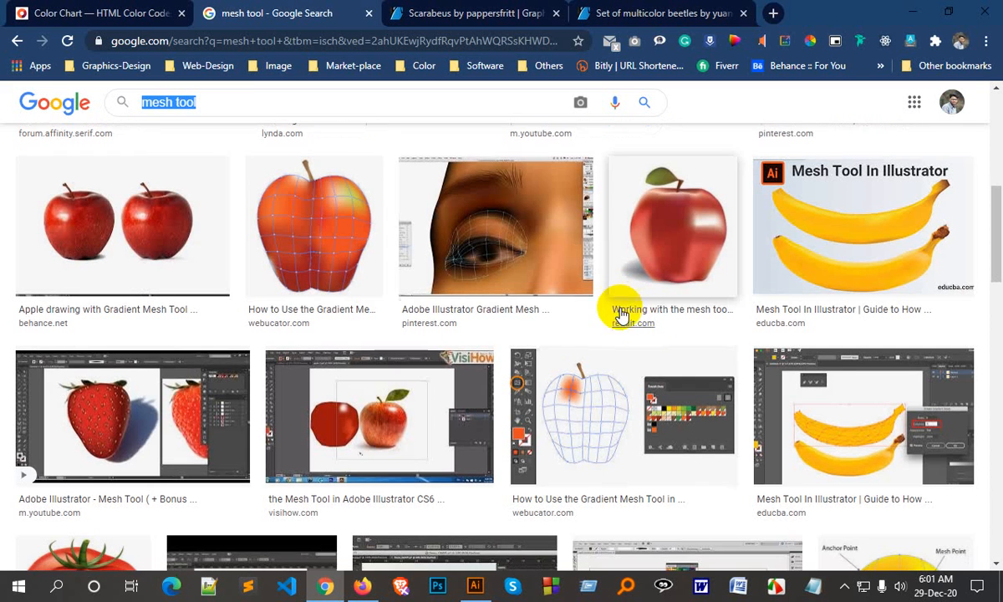
scroll(535, 317, down, 6)
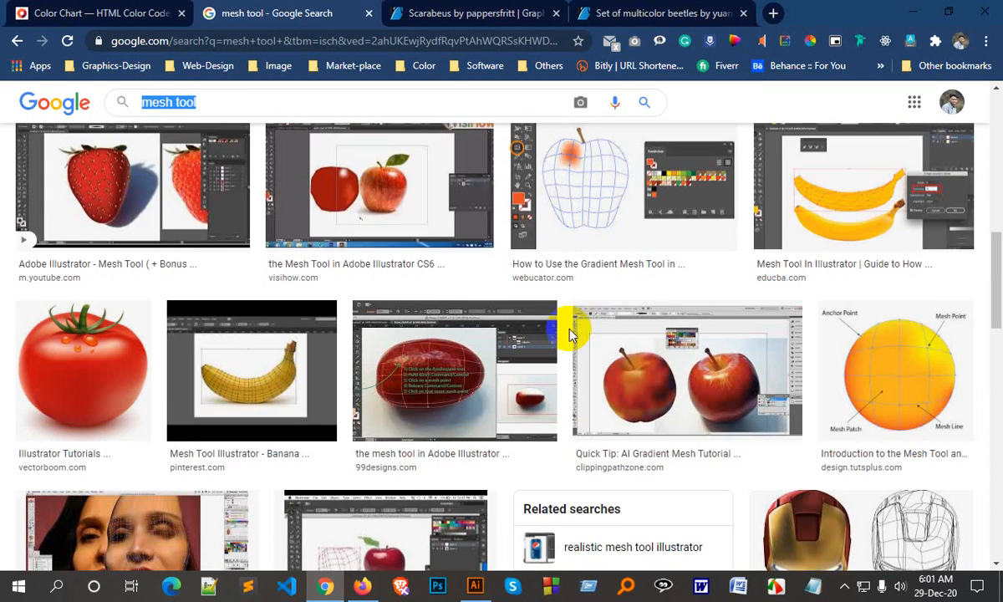
scroll(647, 343, up, 1)
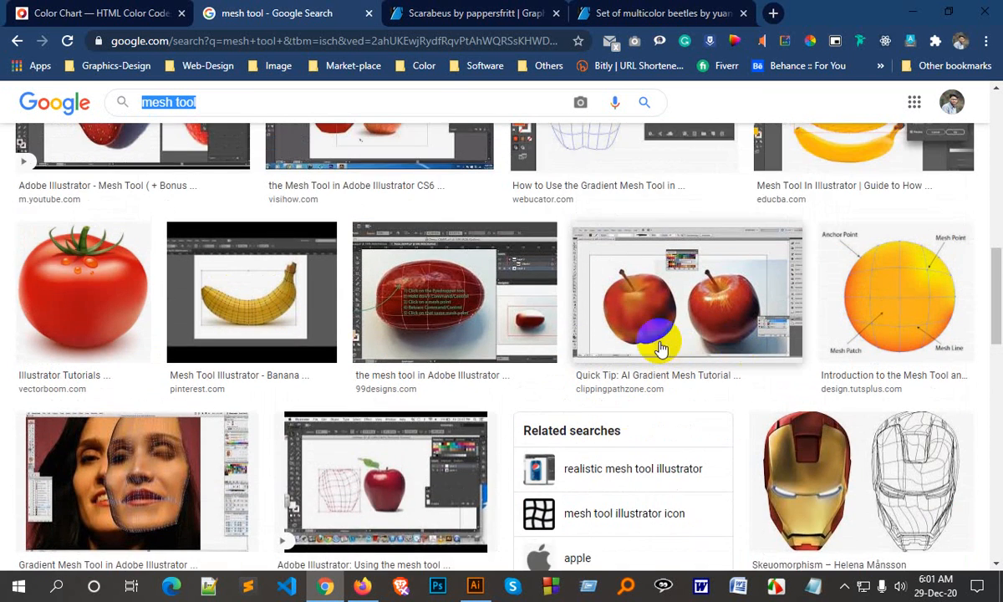
scroll(656, 343, up, 2)
click(532, 425)
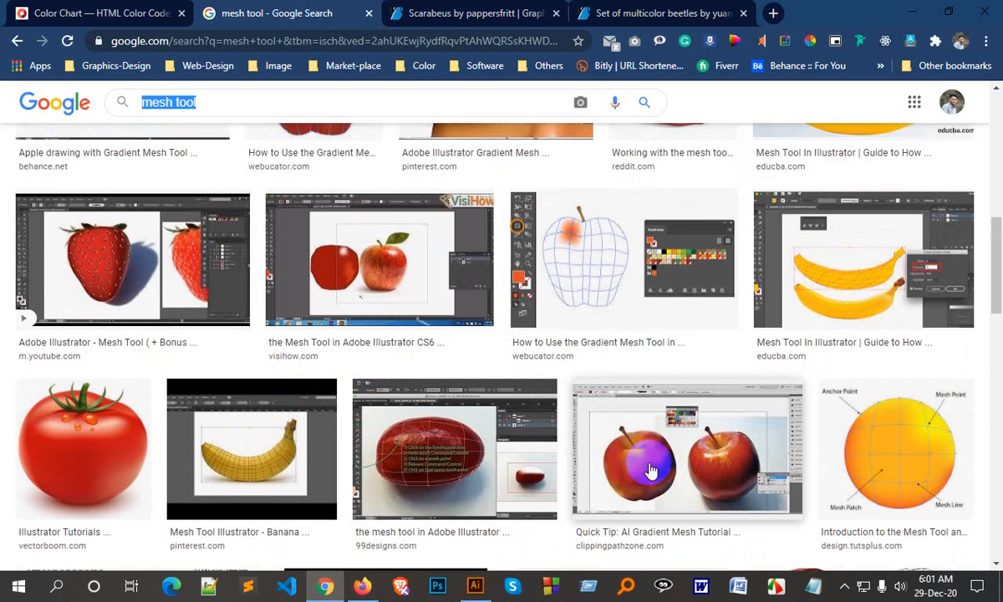
scroll(494, 400, up, 5)
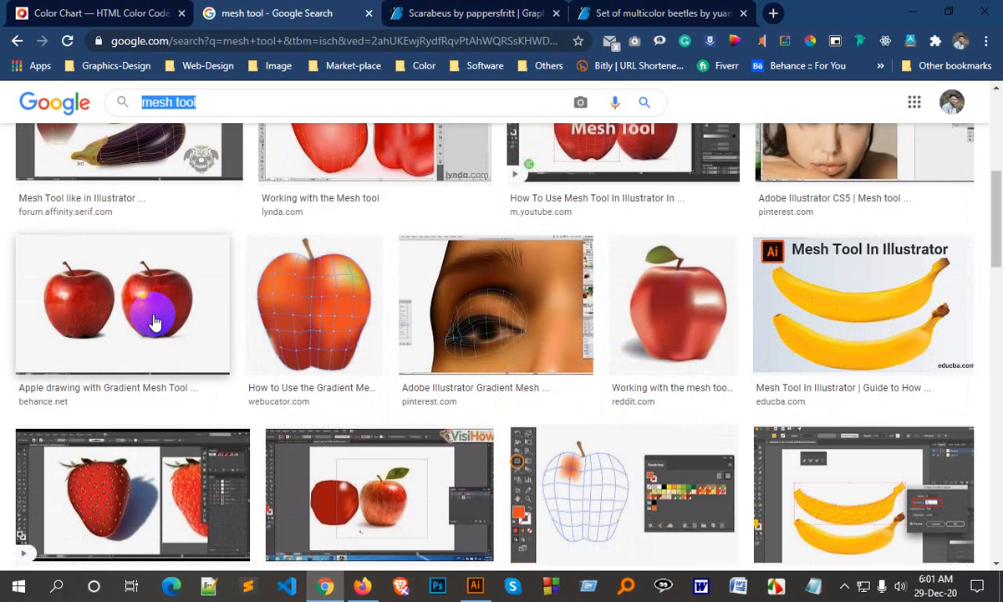
scroll(332, 343, up, 2)
scroll(466, 387, up, 1)
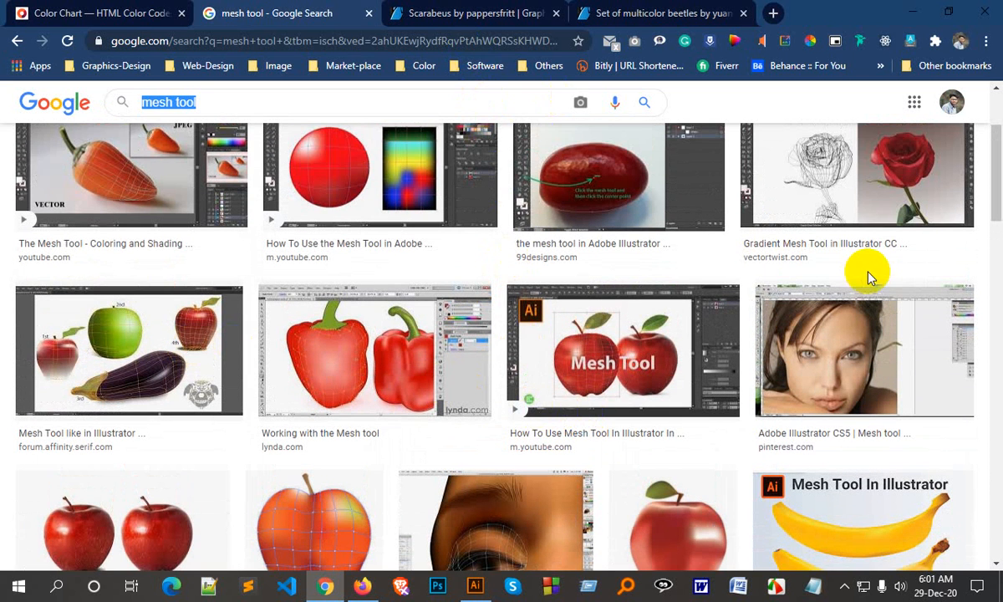
scroll(867, 276, up, 2)
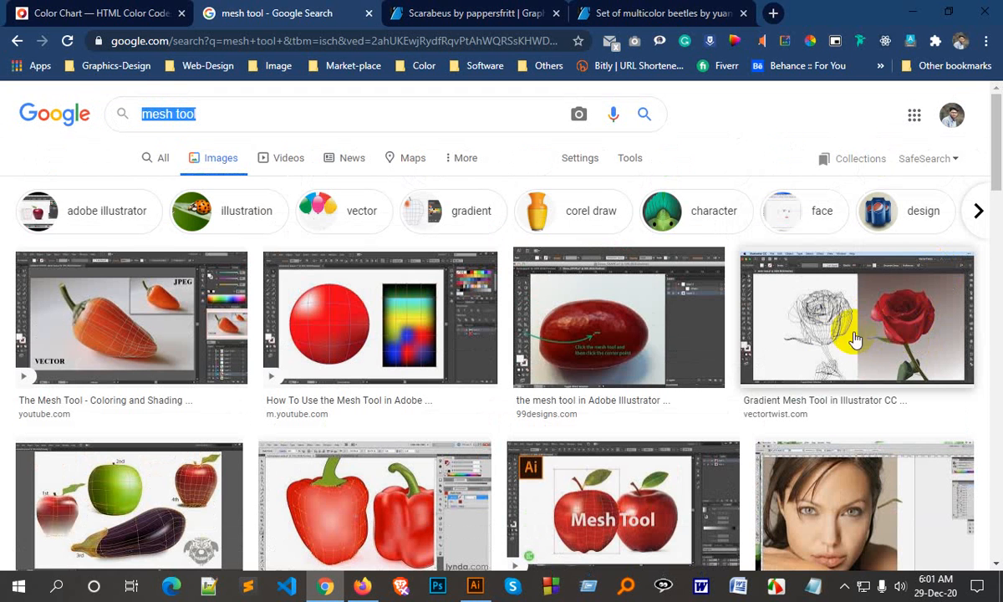
Examine the Scarabeus and Set of multicolor beetles artwork on the open GraphicRiver pages.
click(472, 14)
scroll(527, 275, up, 3)
scroll(526, 286, up, 7)
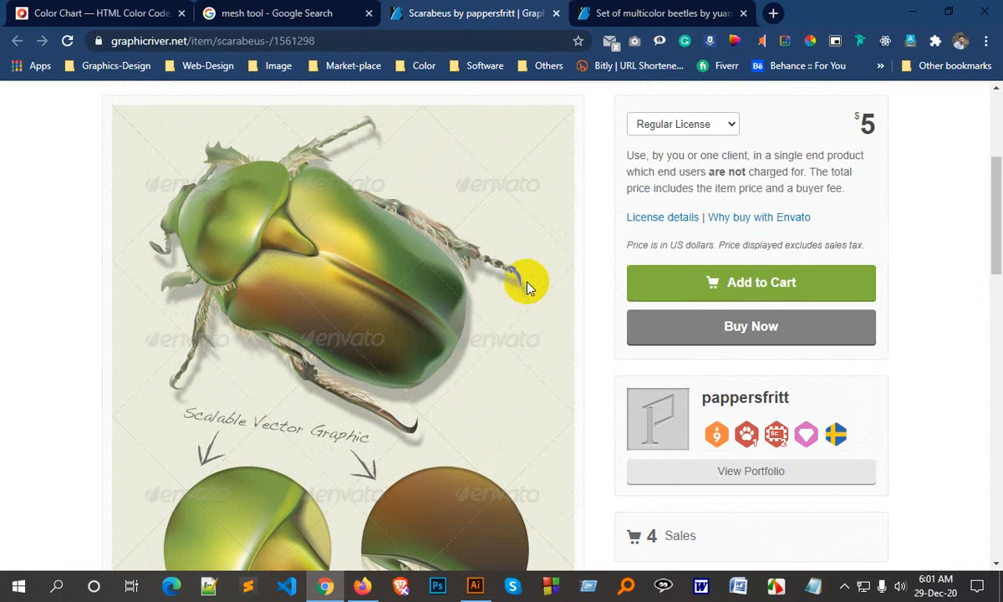
scroll(468, 331, down, 1)
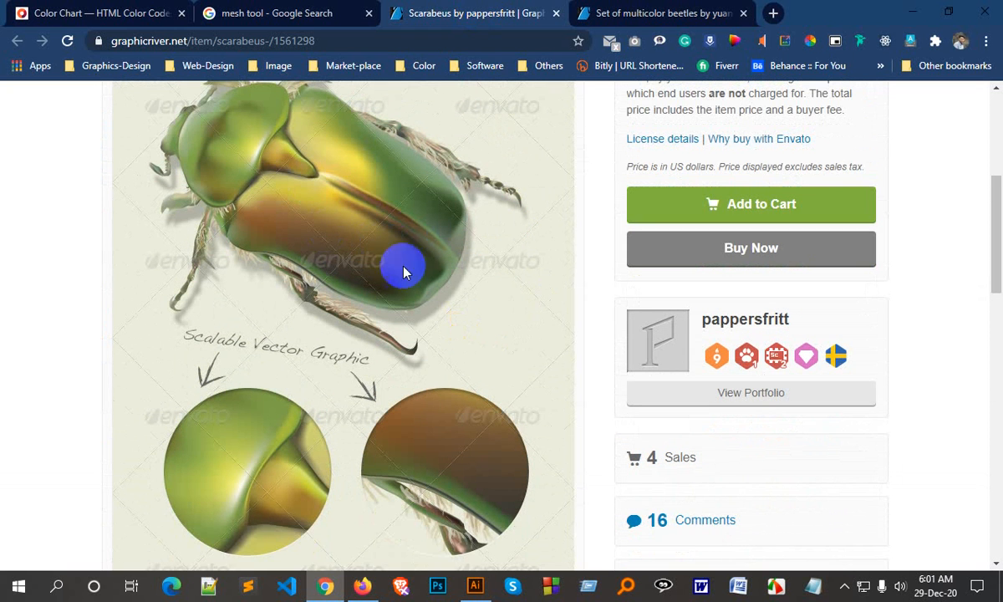
click(631, 10)
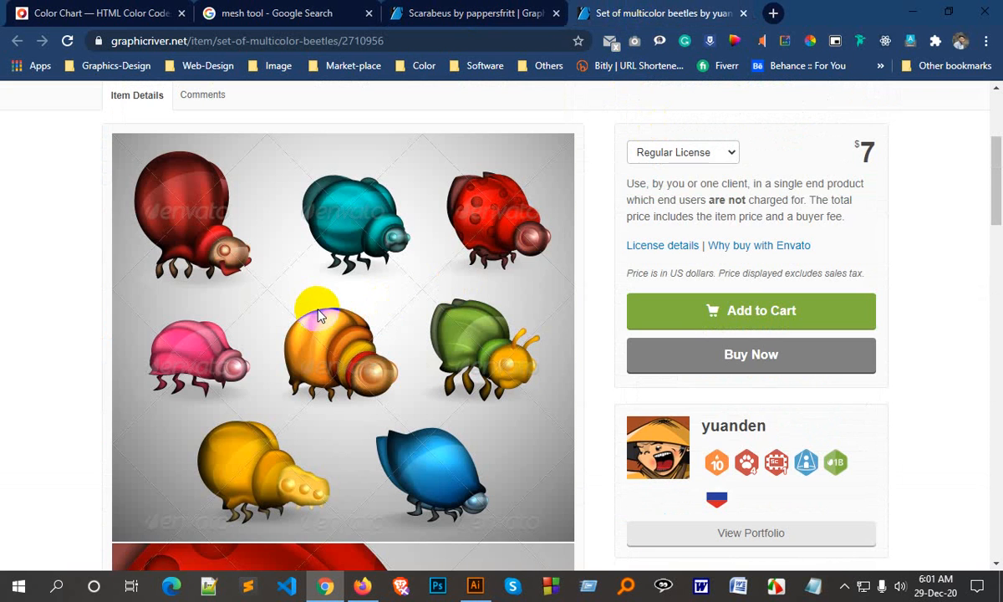
scroll(319, 324, down, 1)
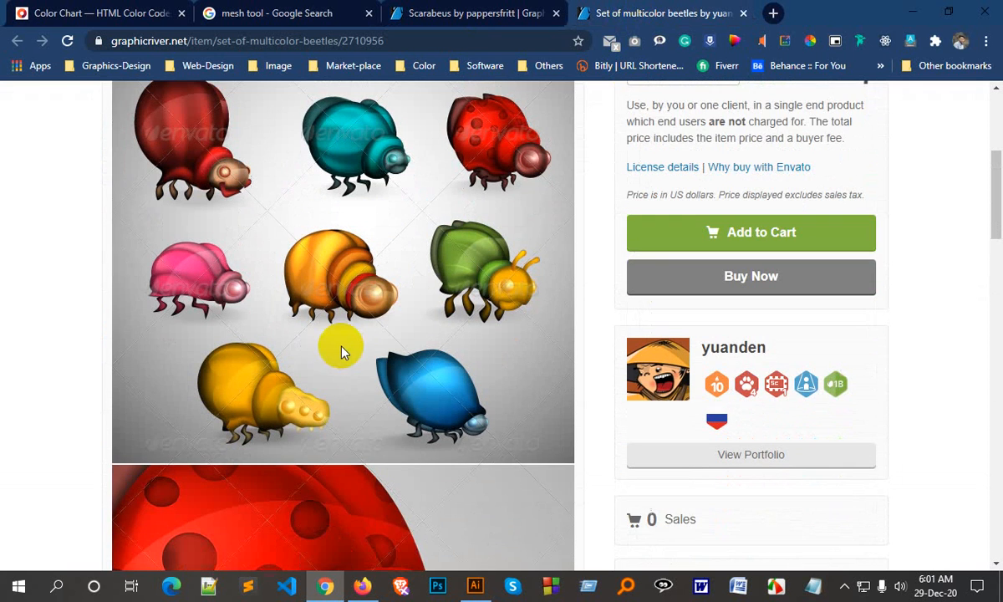
Switch to Illustrator and draw a red rectangle about 4.01 by 1.71 in below the "Mesh Tool" text.
click(475, 588)
scroll(447, 397, down, 1)
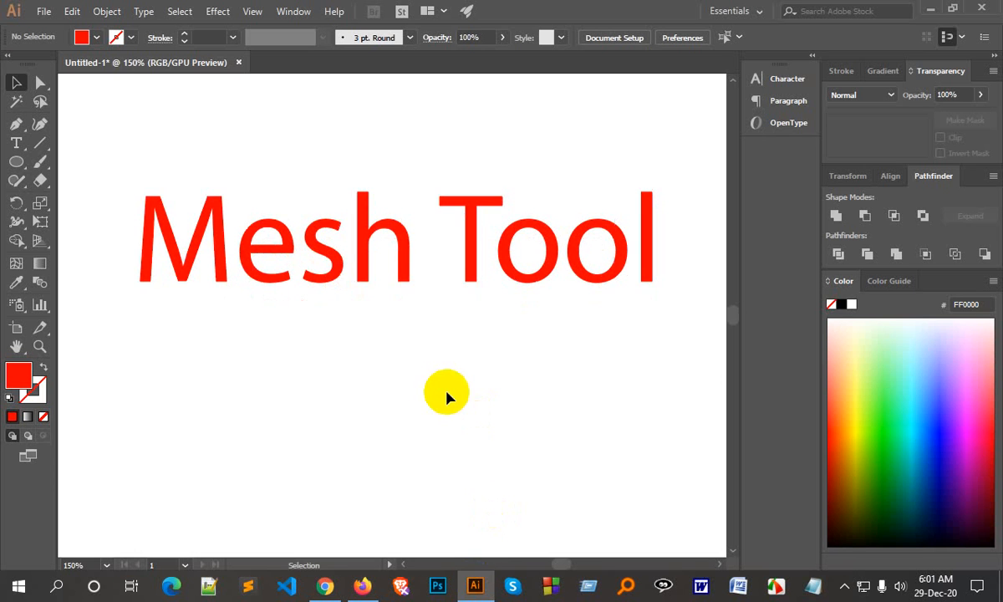
drag(23, 167, 100, 161)
drag(240, 365, 579, 509)
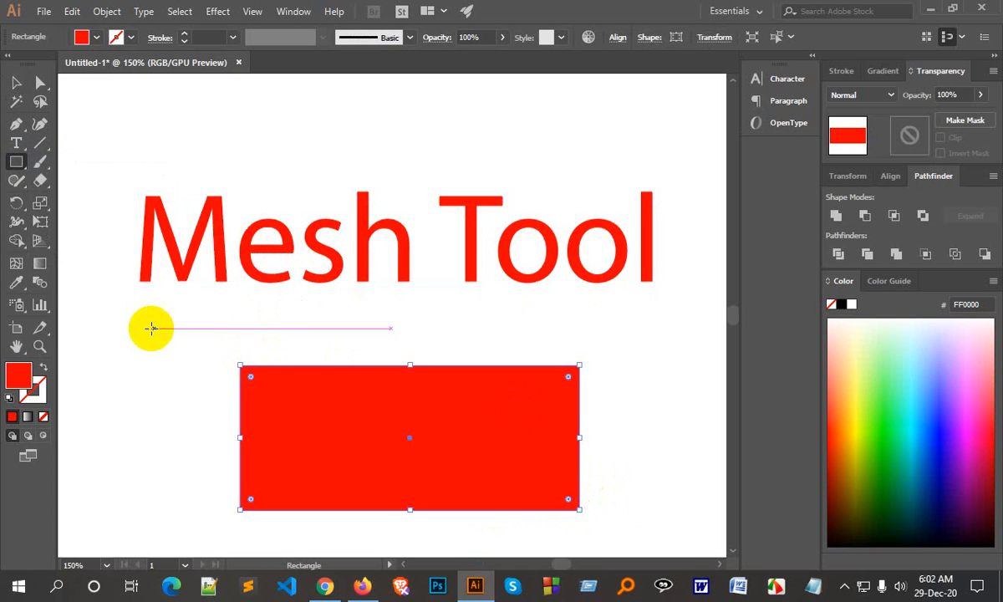
Add a mesh point at the rectangle's center and color it blue, #2400D7.
click(17, 266)
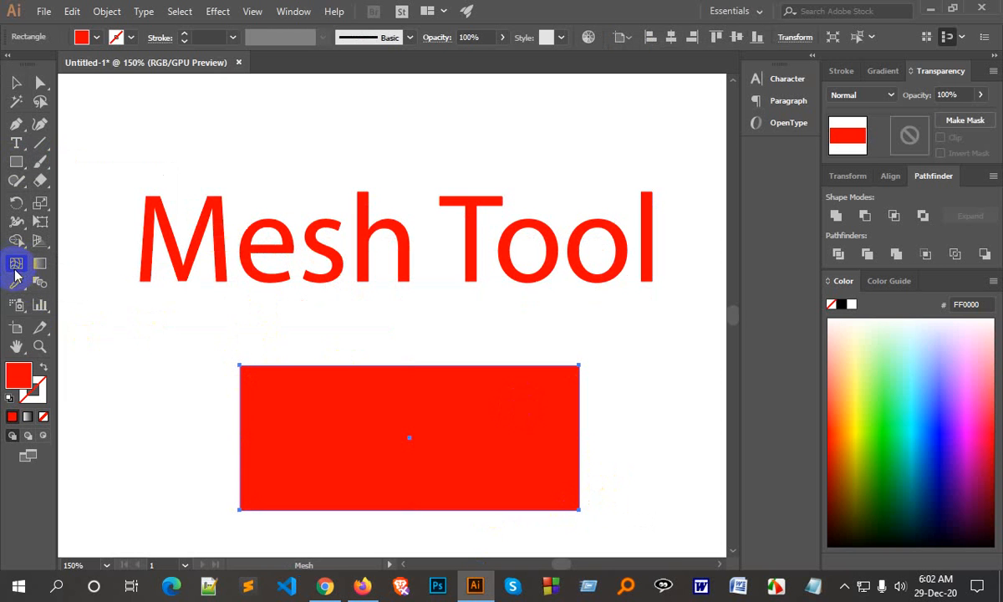
click(410, 438)
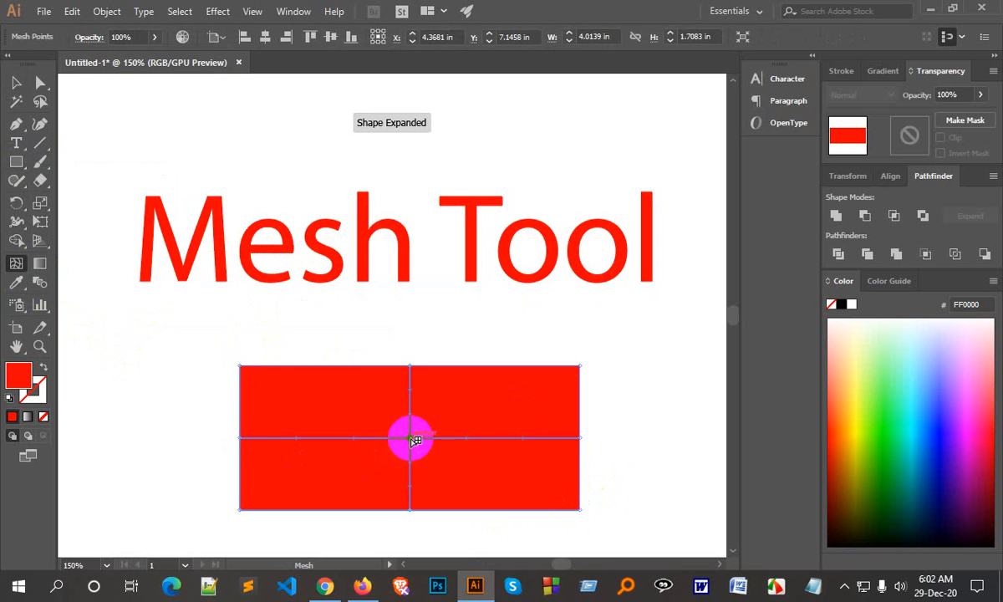
click(886, 446)
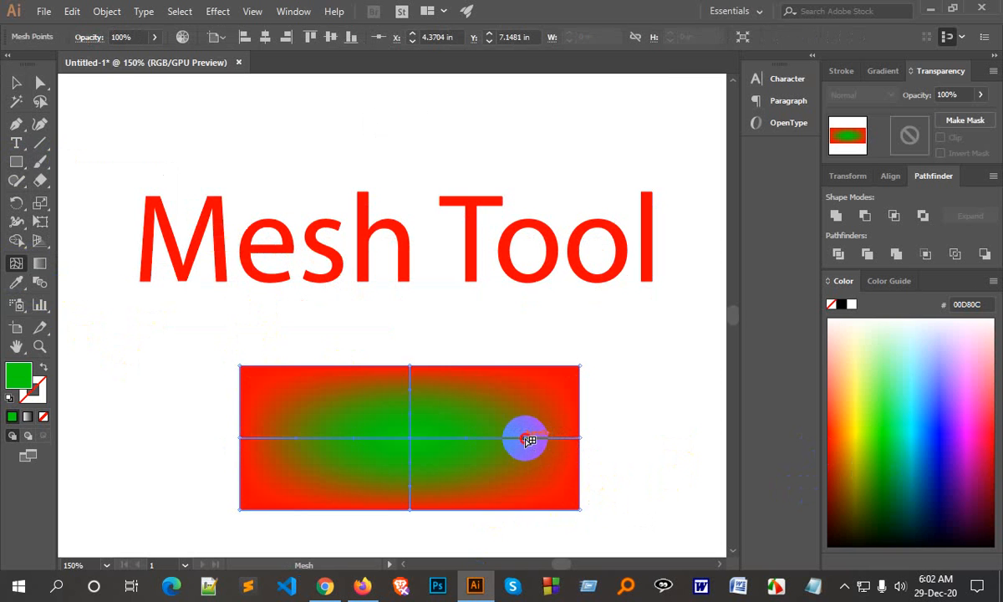
click(941, 434)
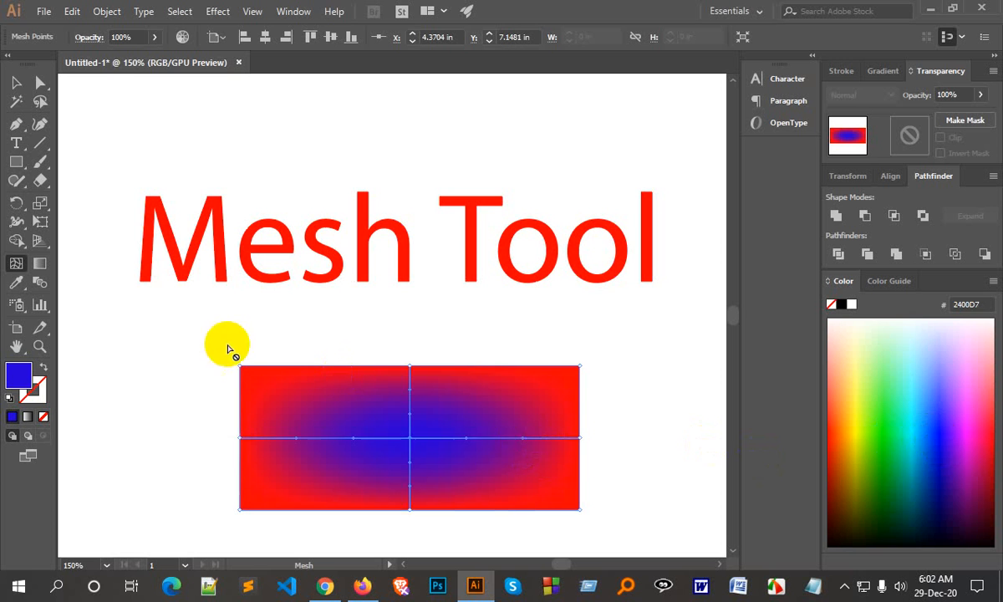
Bend the right half of the horizontal mesh line upward, then add a green #65D300 mesh point on it.
drag(523, 438, 539, 407)
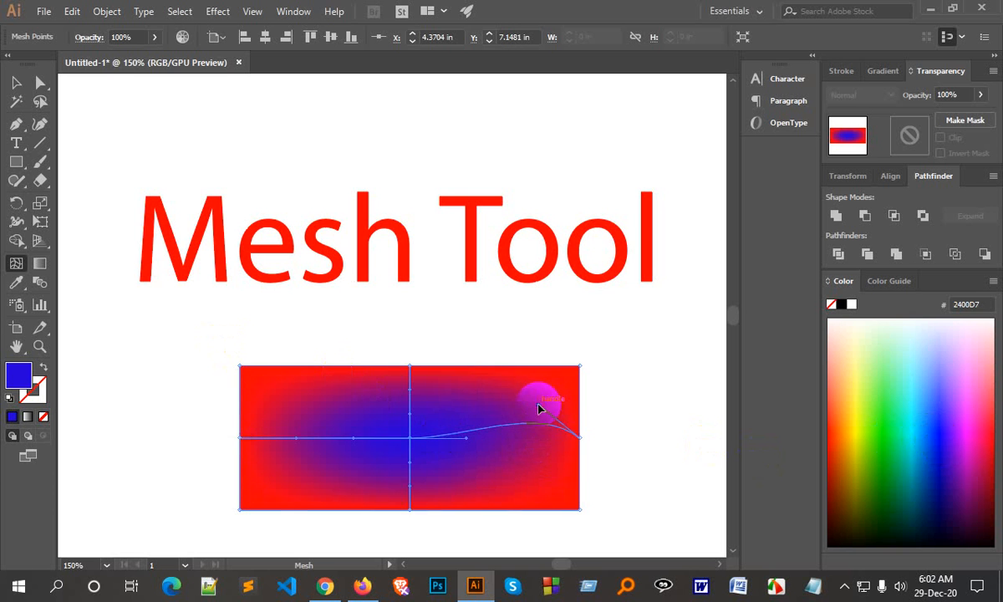
click(508, 424)
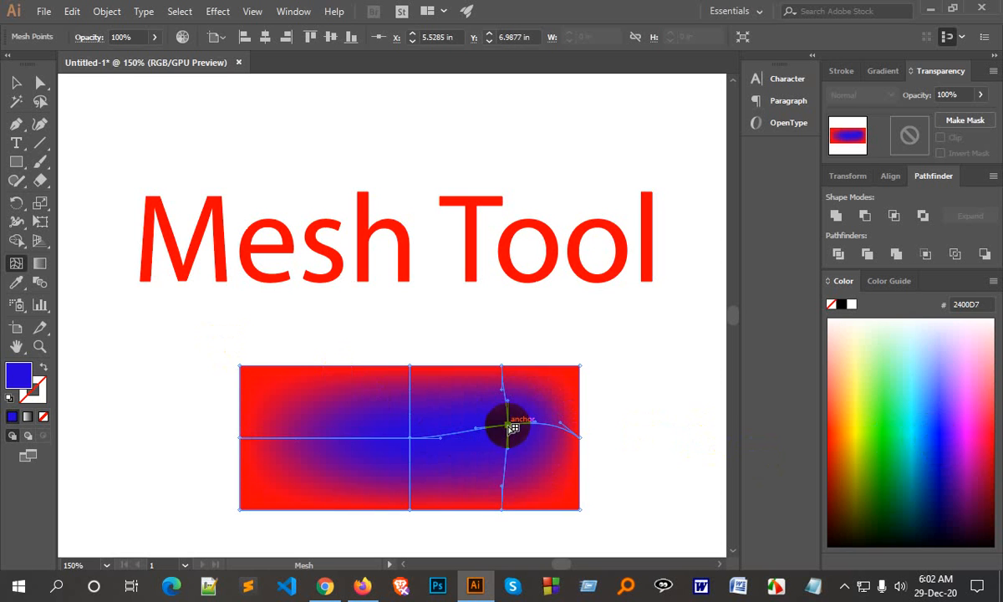
click(860, 447)
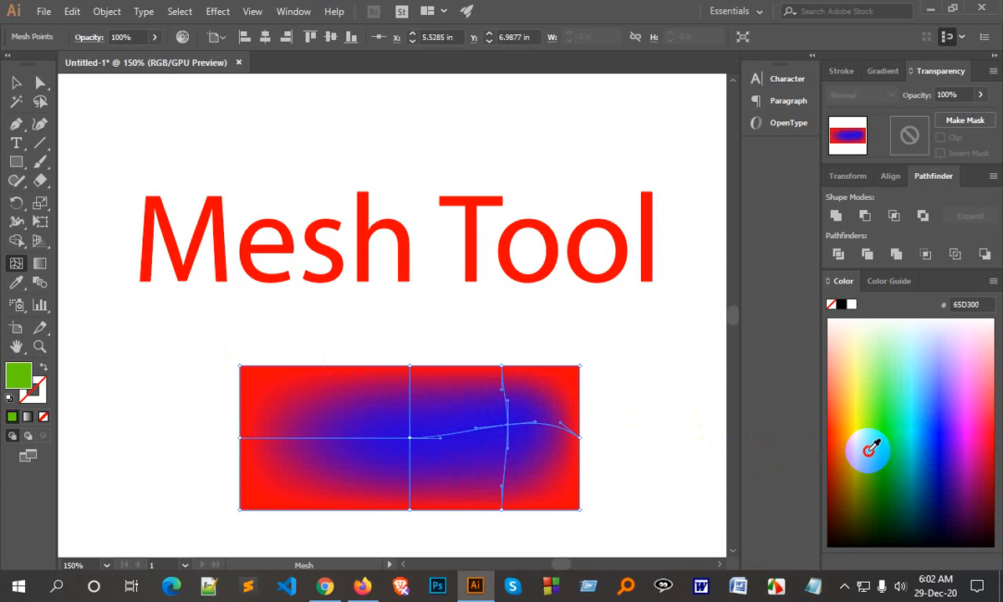
Add a mesh point on the left half of the horizontal mesh line and color it golden yellow, #D7B500.
click(309, 438)
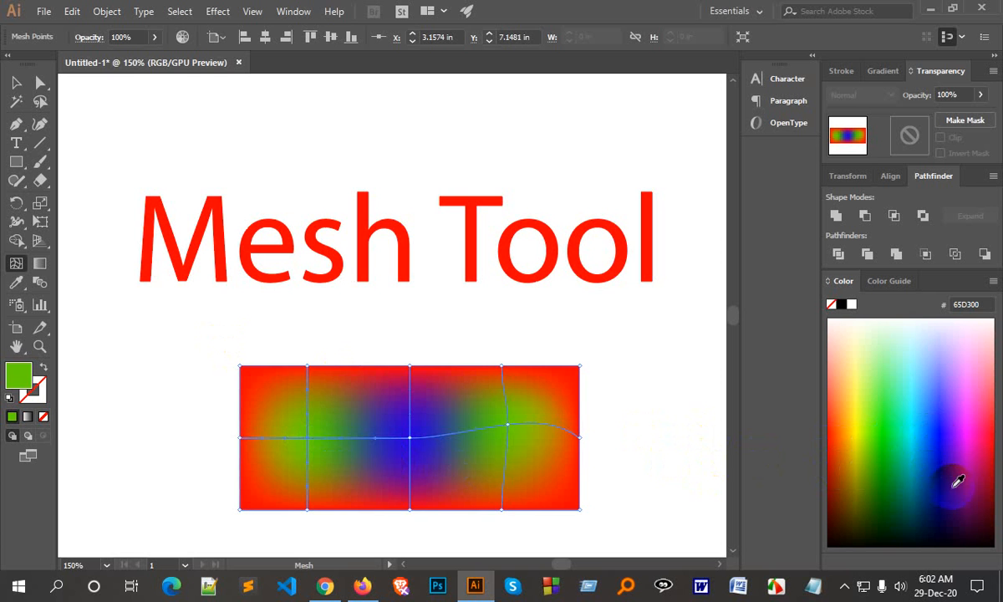
click(984, 473)
click(853, 447)
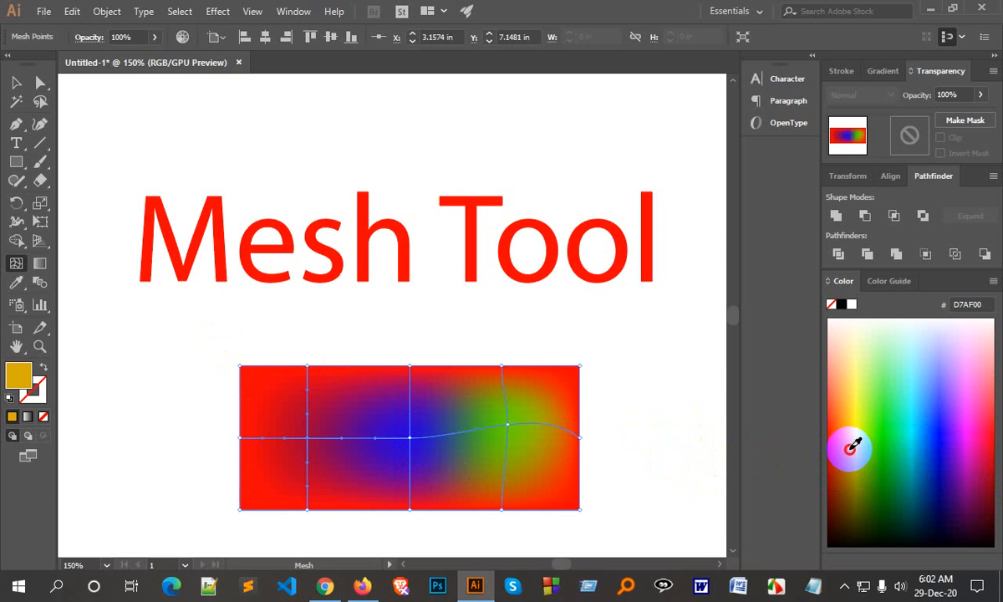
Add dark purple #3C007E mesh points between the blue and green areas and above the yellow area.
click(459, 432)
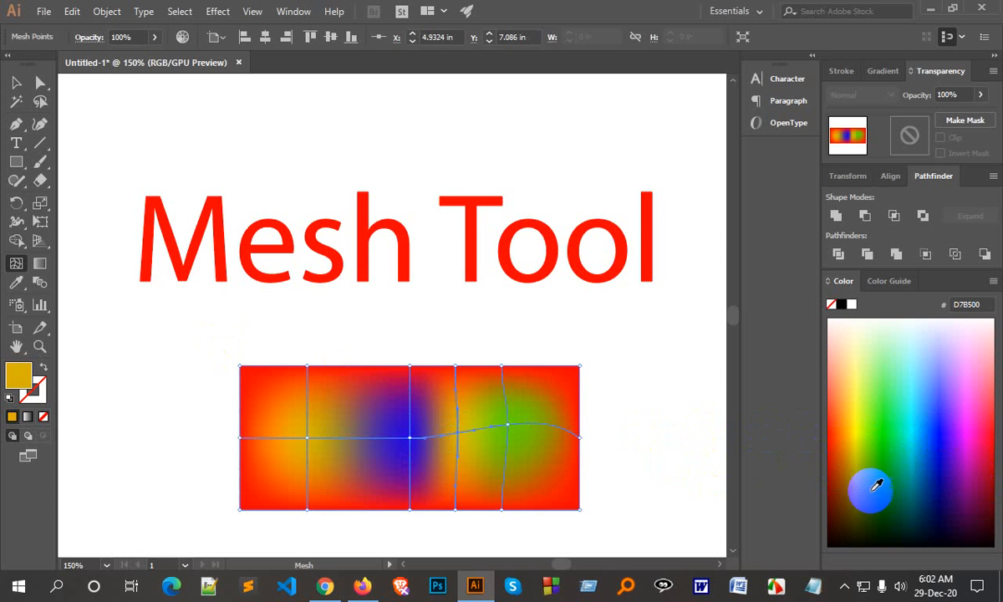
click(867, 500)
click(952, 477)
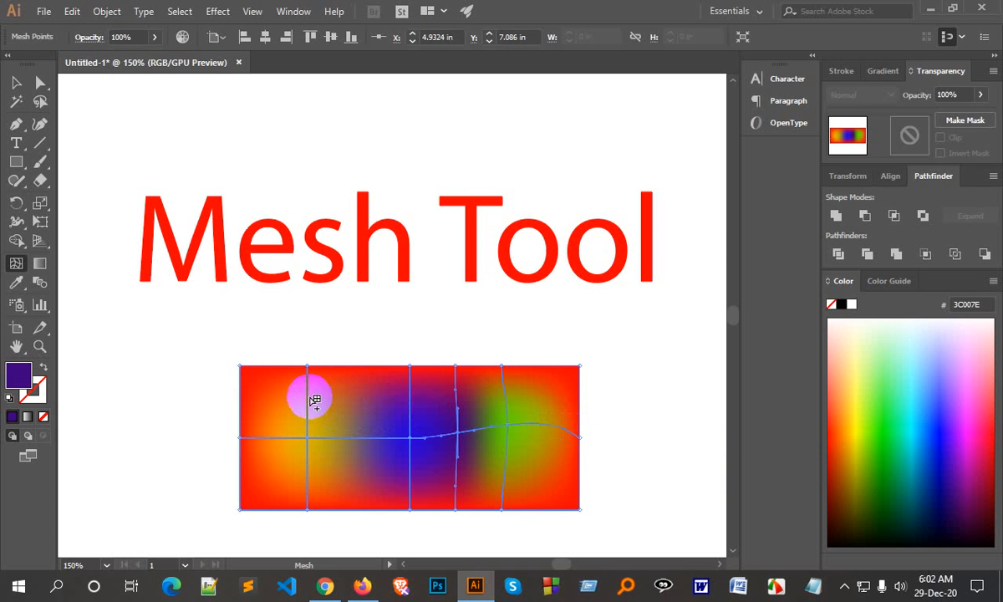
click(310, 397)
Select the whole mesh rectangle and delete it.
click(16, 82)
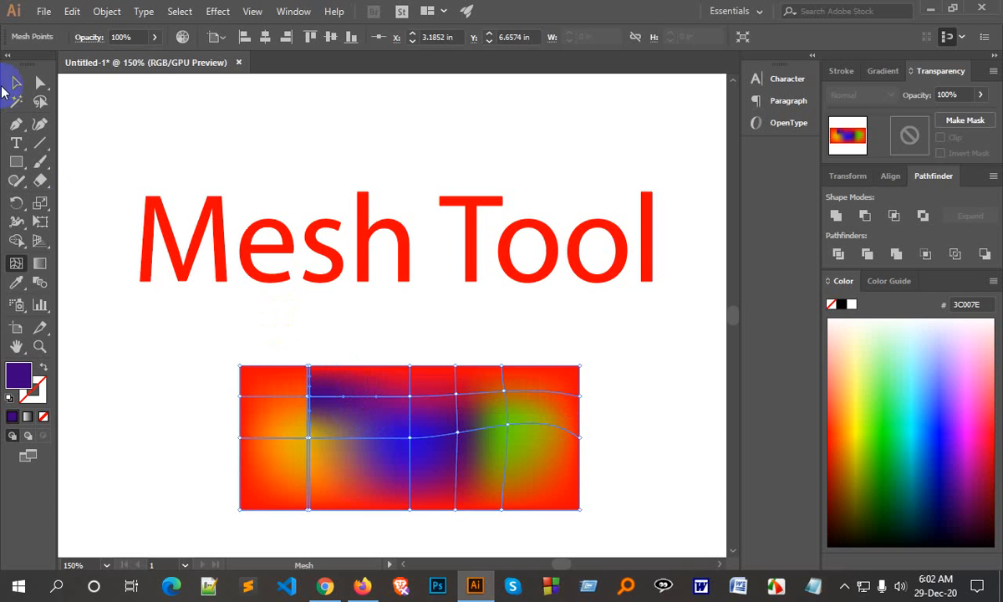
click(366, 442)
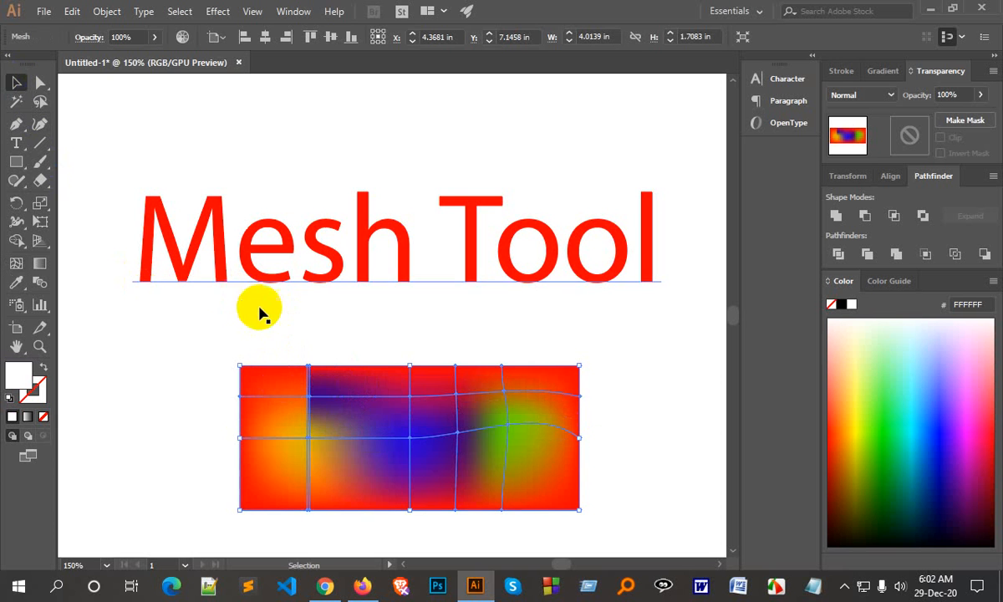
key(Delete)
Draw a circle about 2.33 in across below the "Mesh Tool" text and fill it with green #76DE00.
drag(13, 163, 65, 199)
drag(325, 382, 418, 450)
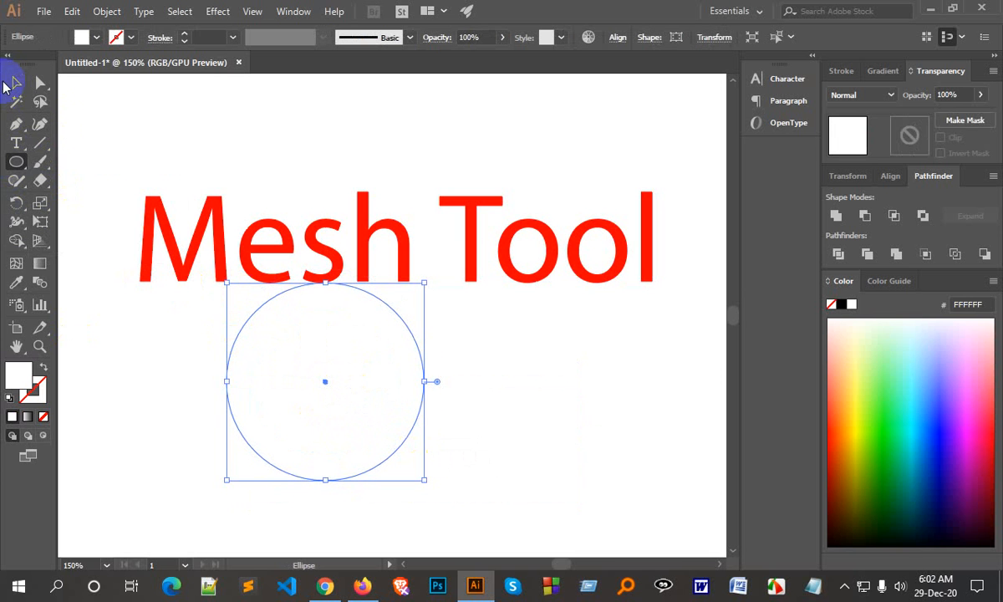
click(854, 445)
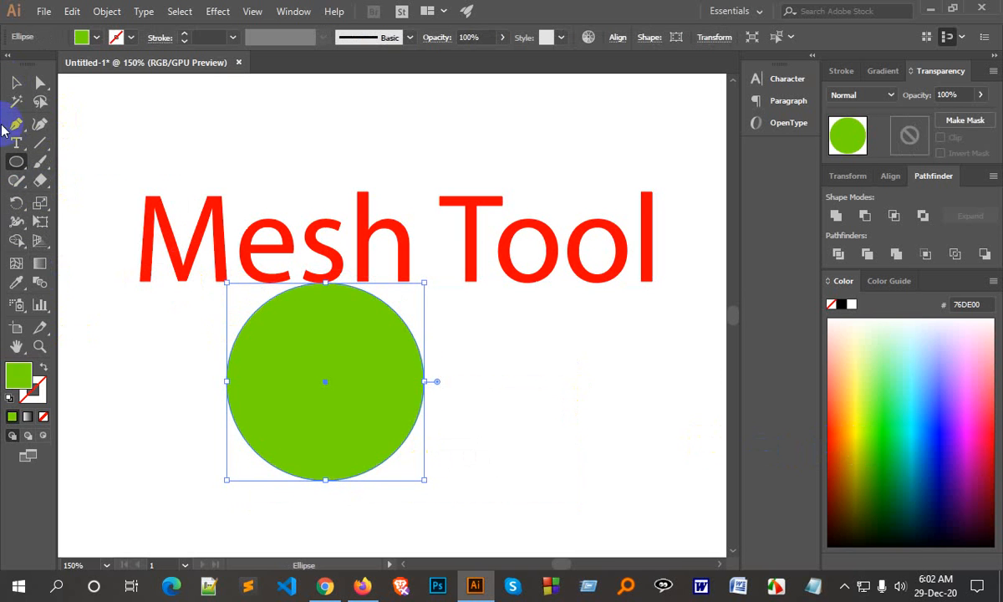
Move the green circle down and slightly right, clear of the "Mesh Tool" text.
click(13, 81)
click(528, 368)
drag(532, 394, 495, 229)
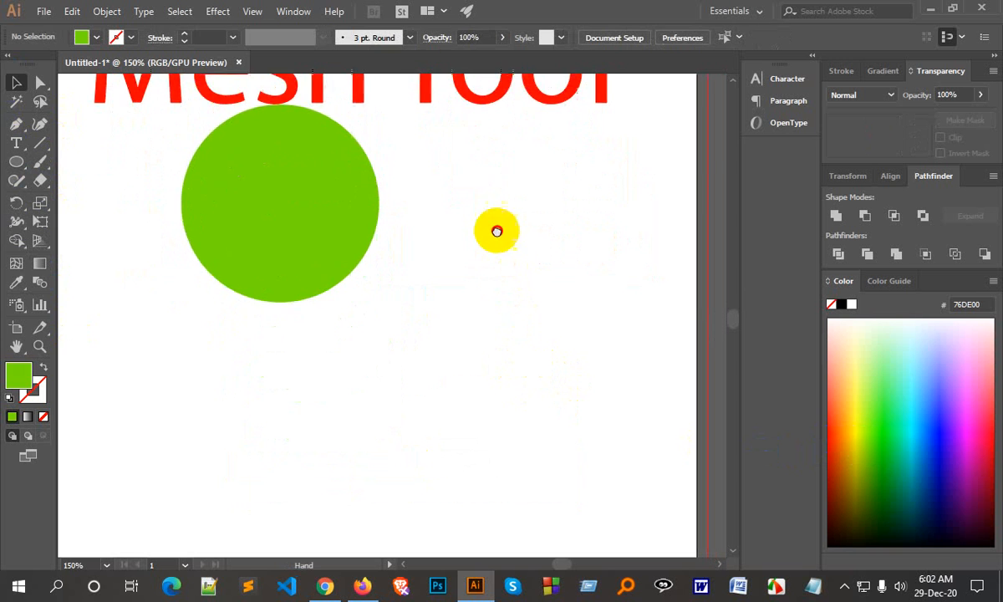
drag(326, 219, 384, 364)
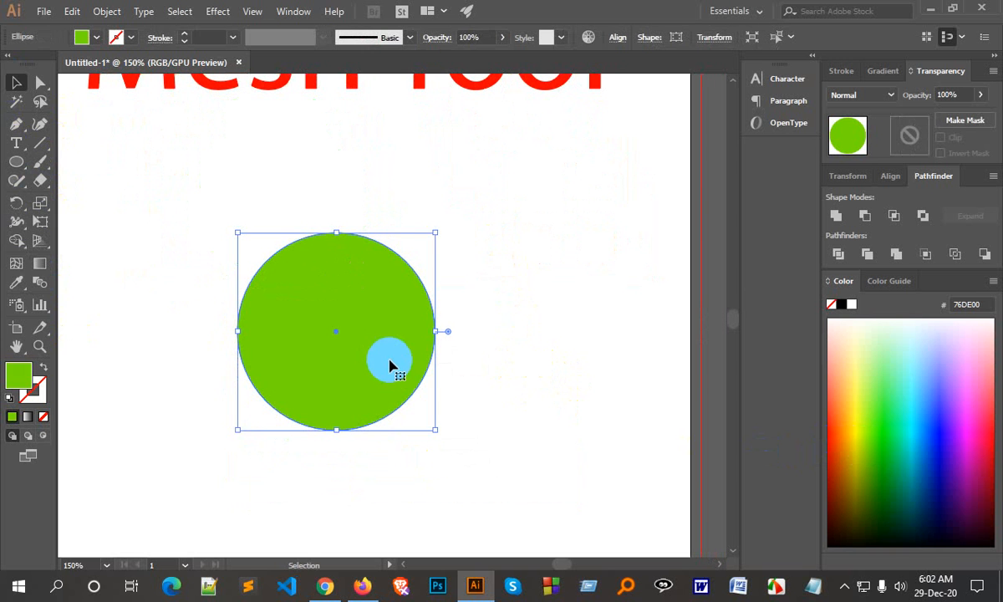
Add four horizontal mesh lines across the green circle with the Mesh tool, two in its upper half and two in its lower half.
click(18, 265)
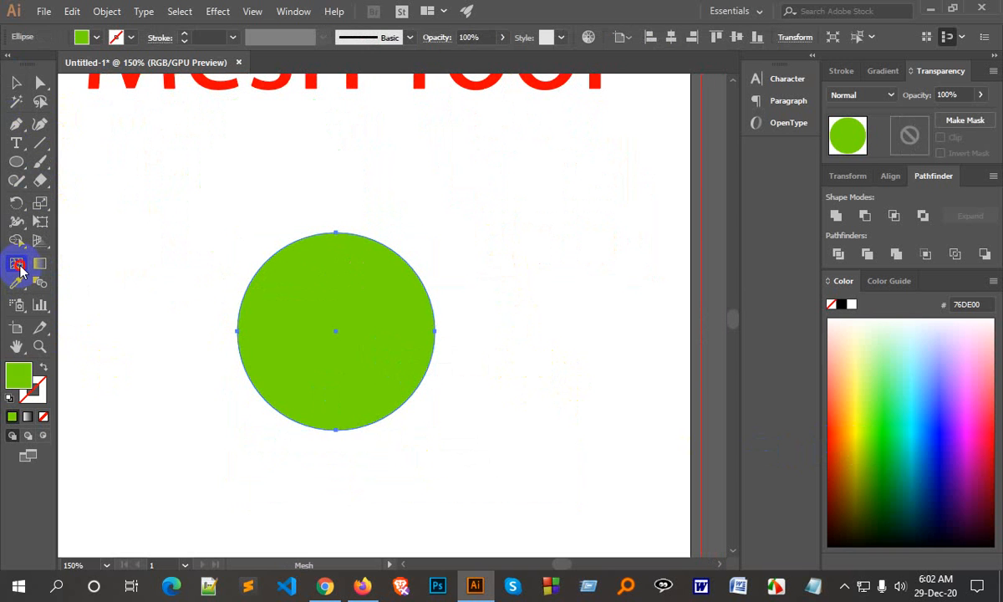
click(257, 280)
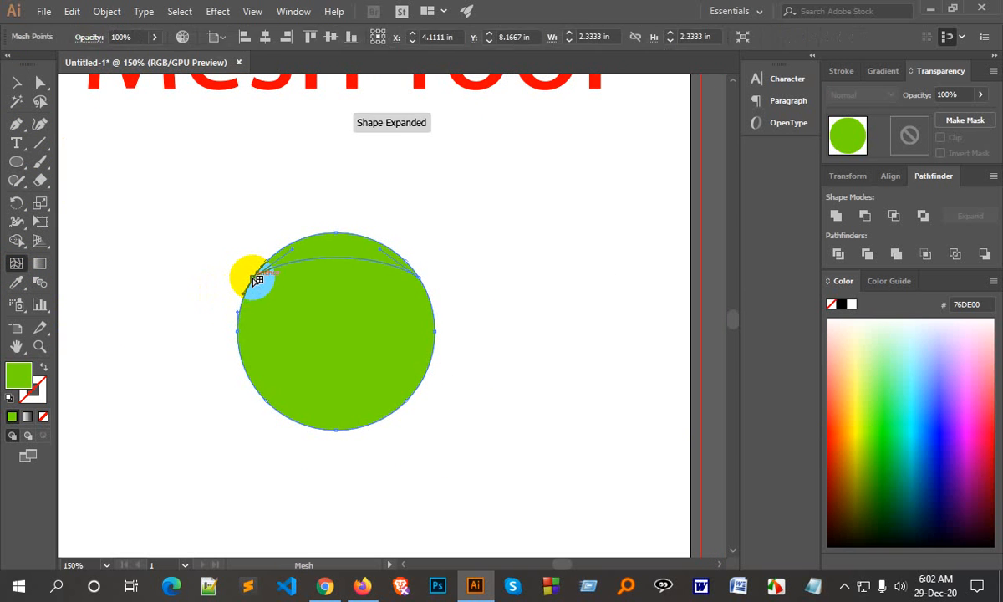
click(264, 374)
click(247, 370)
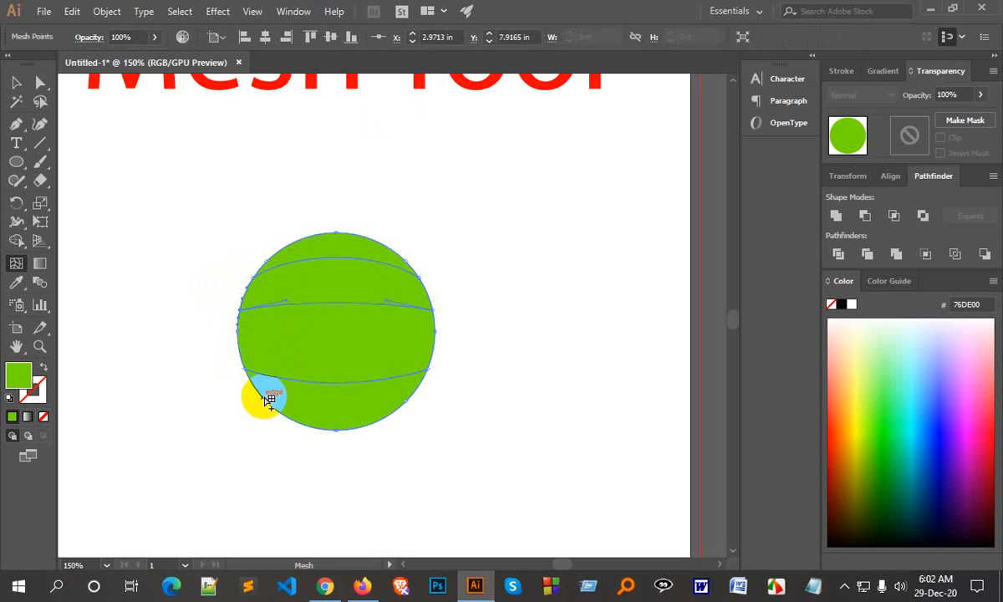
click(265, 401)
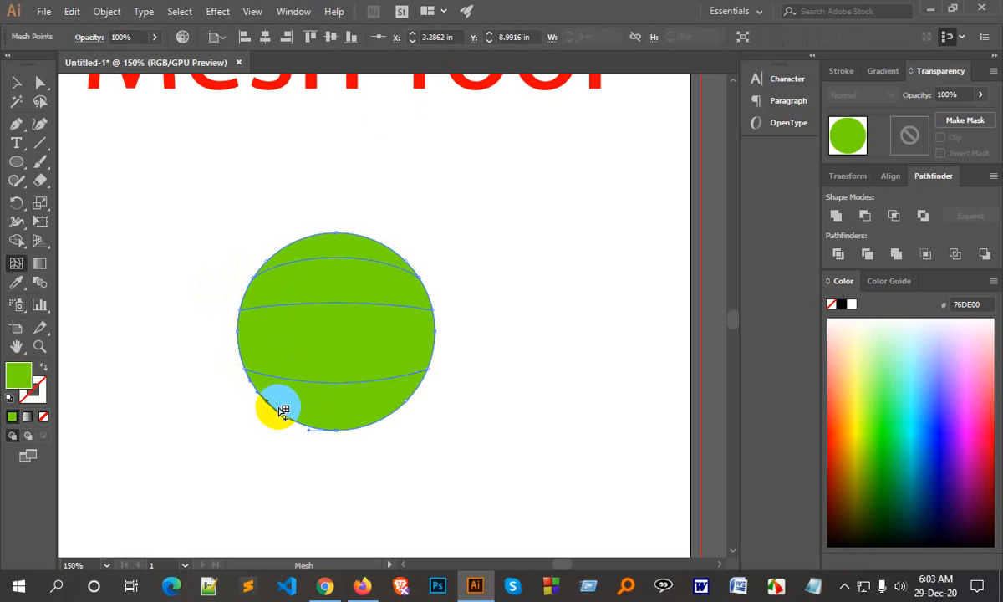
click(418, 399)
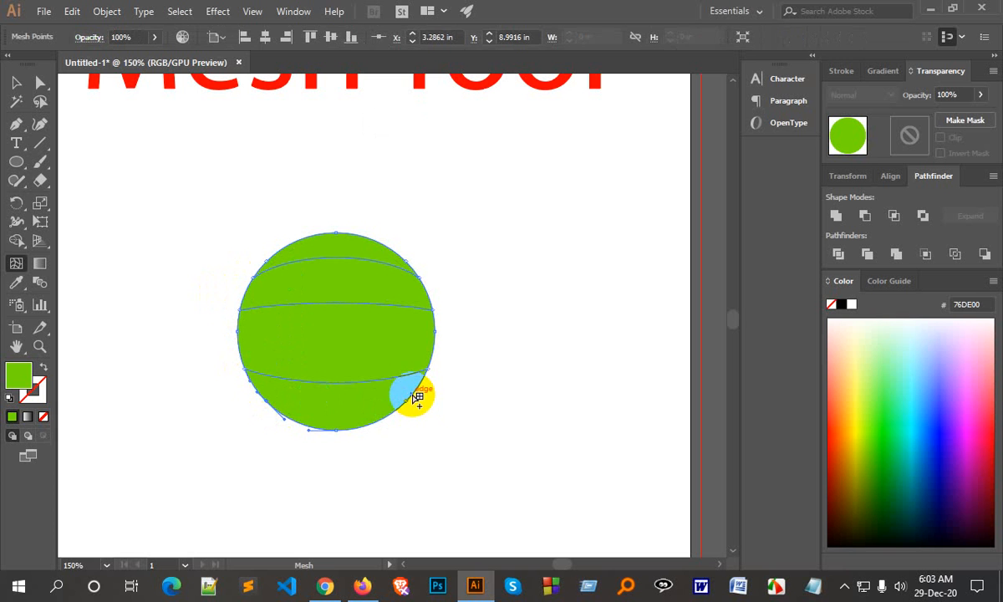
Rotate the mesh circle 90° clockwise so its mesh lines run vertically, and select the whole circle again.
click(17, 82)
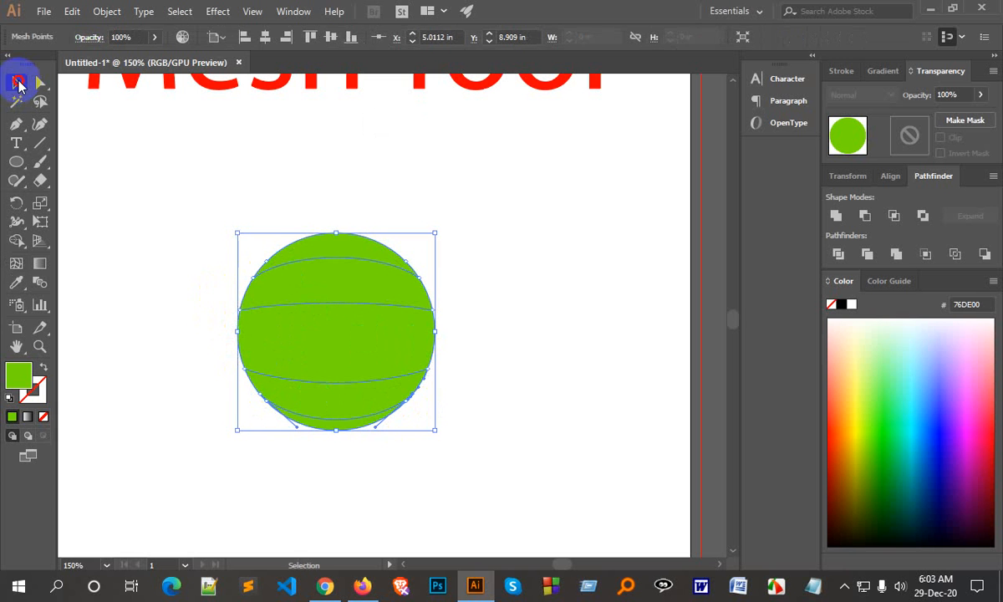
drag(442, 226, 517, 427)
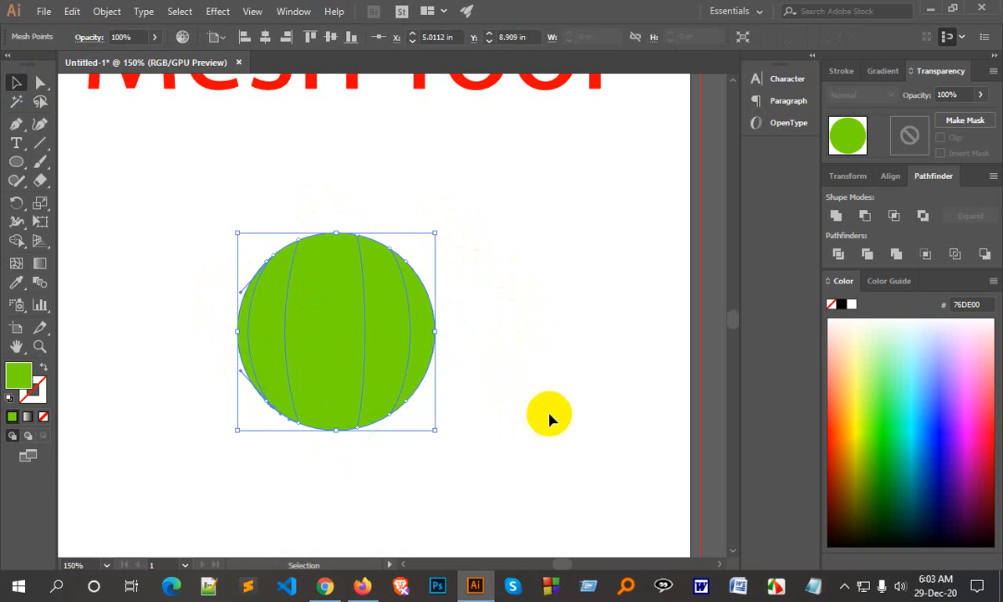
click(531, 412)
click(354, 347)
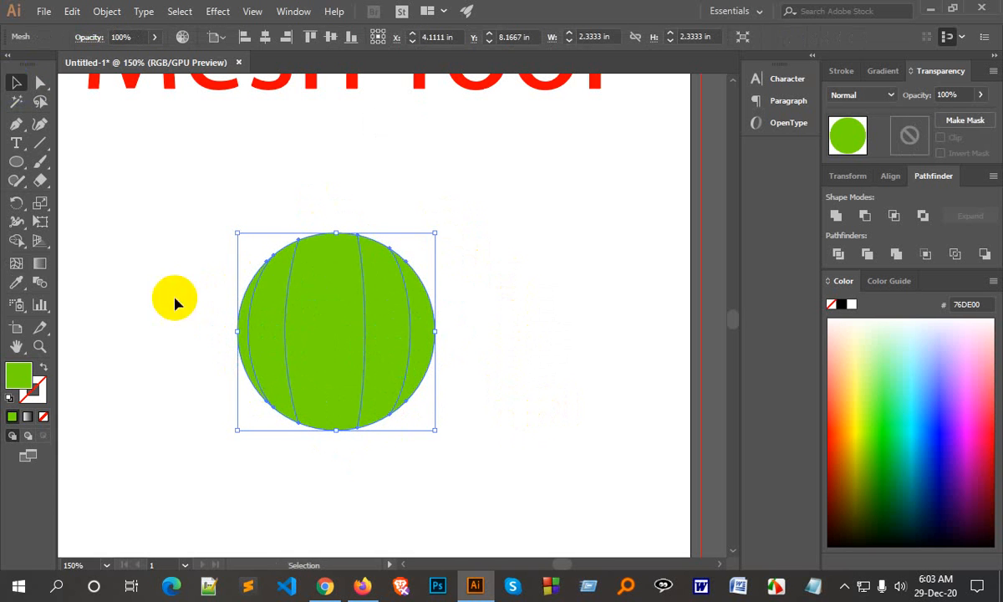
Add a mesh point near the circle's top on the line right of center and color it blue #0700F9.
click(22, 262)
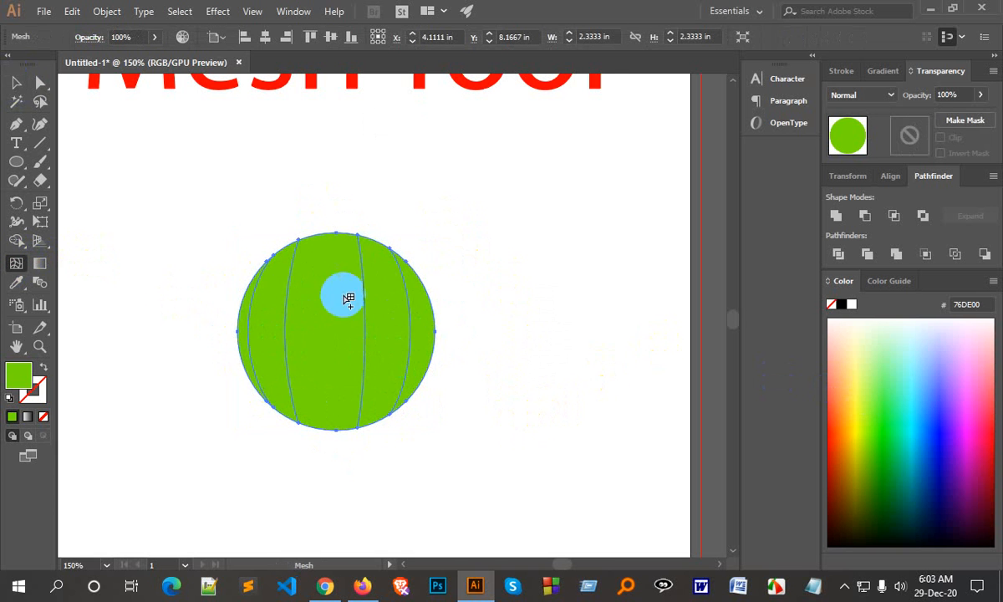
click(362, 260)
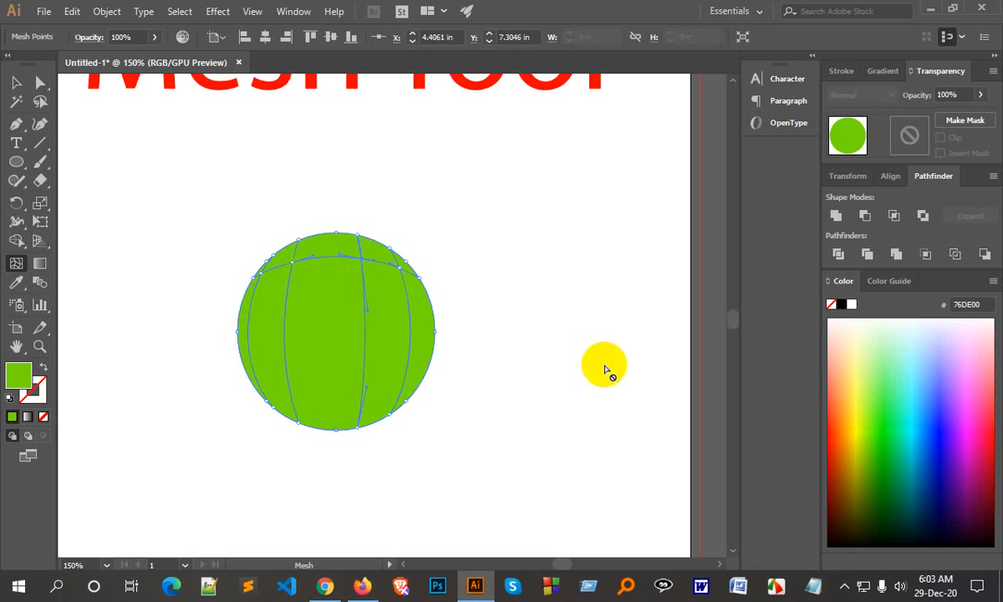
click(944, 429)
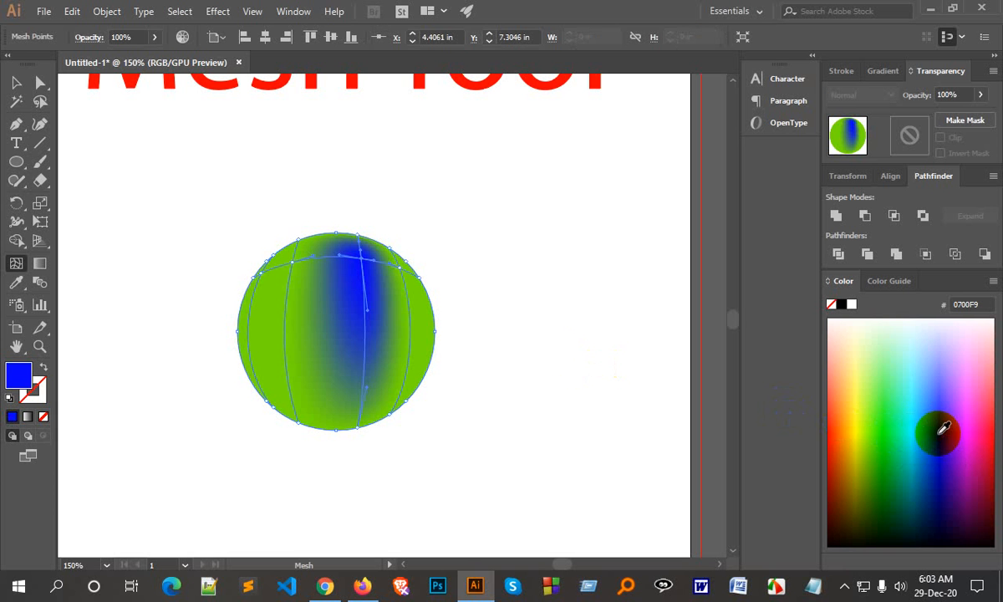
Add a mesh point left of center, just below the circle's middle, and color it coral #FF415C.
click(285, 347)
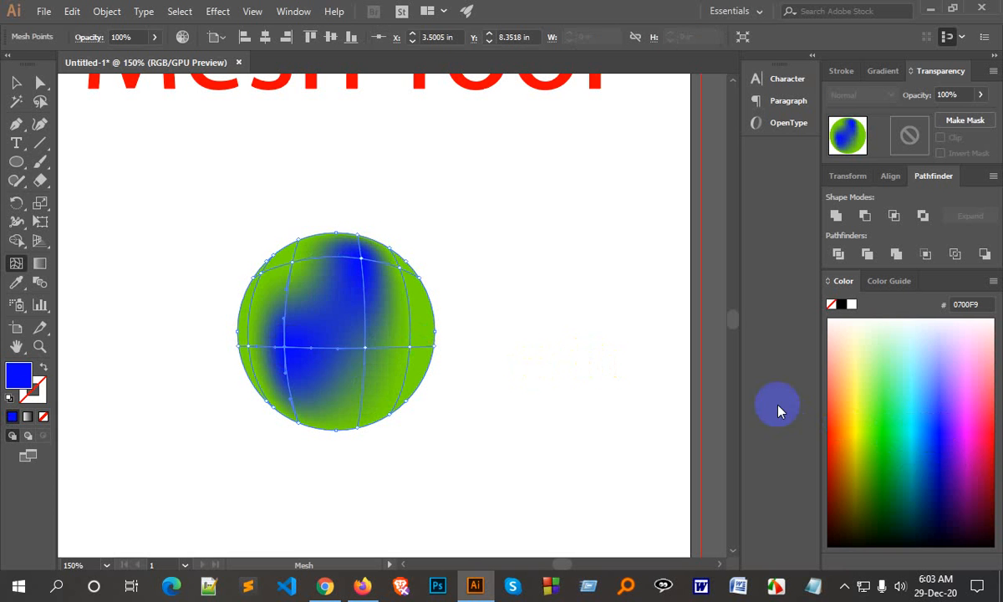
click(992, 398)
scroll(529, 376, up, 1)
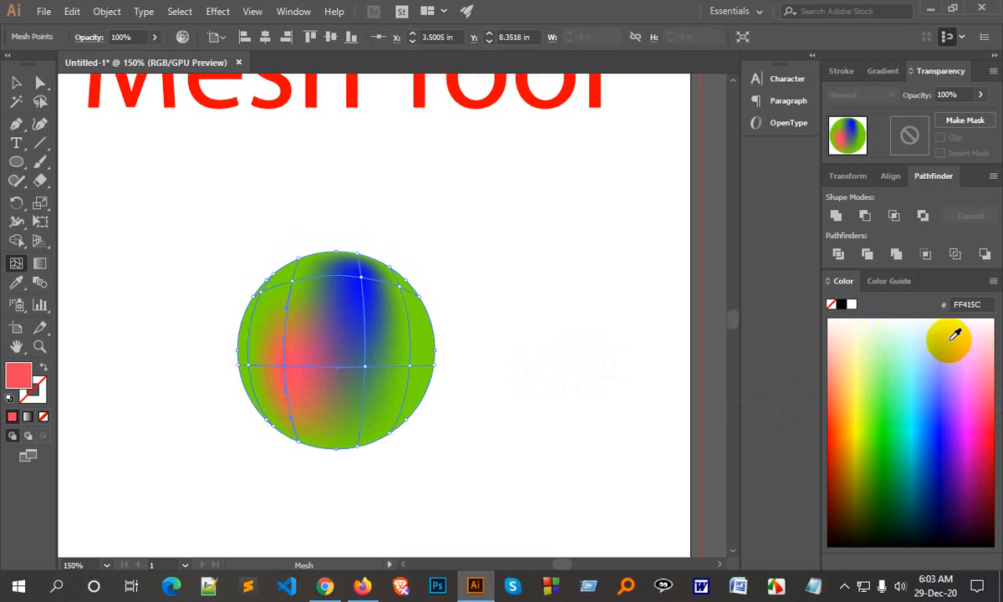
Try the HSB and CMYK color models for the color picker, then return to RGB.
double_click(979, 306)
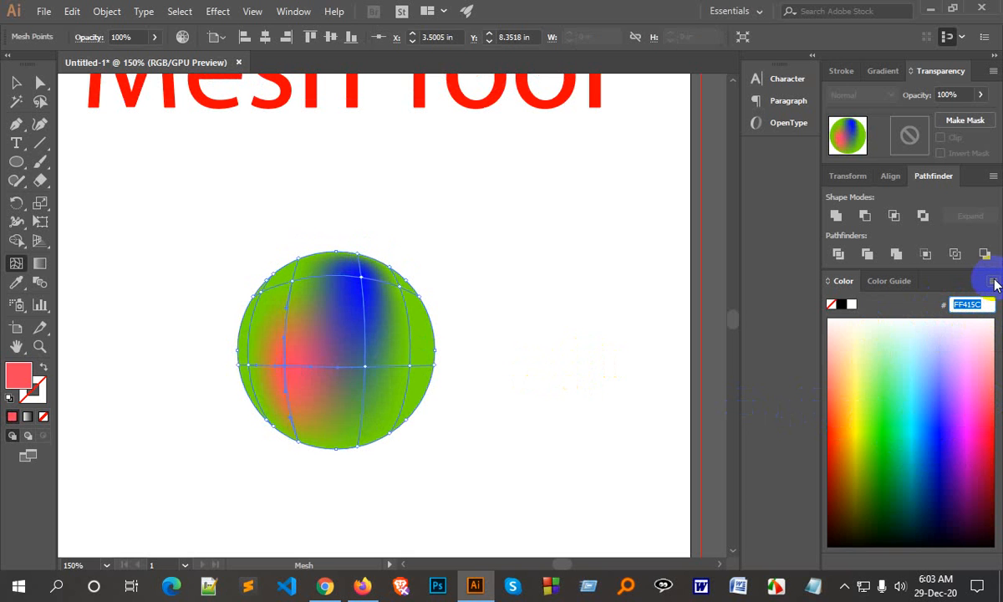
click(994, 281)
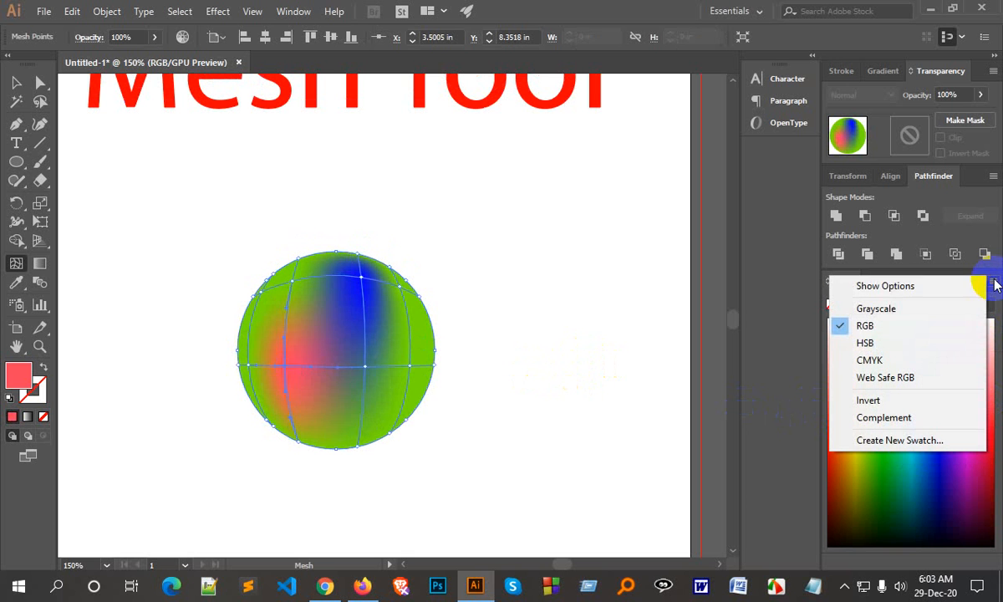
click(892, 342)
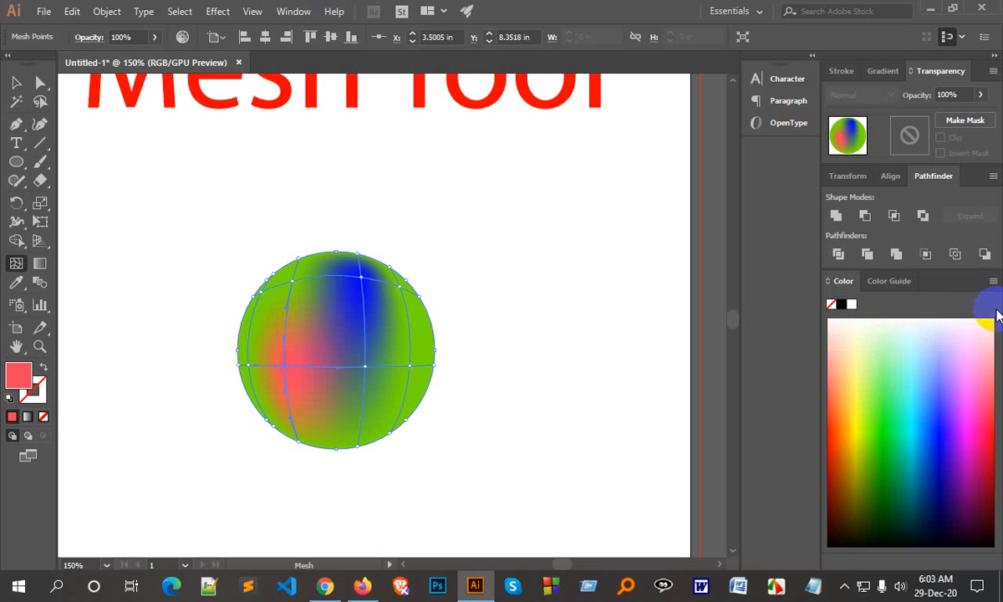
click(994, 282)
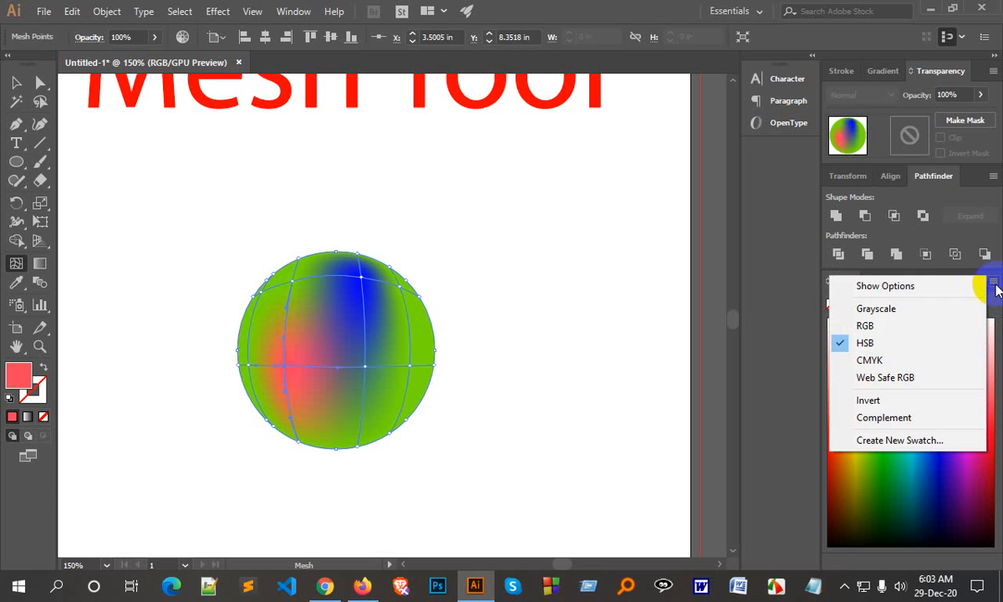
click(901, 359)
click(994, 282)
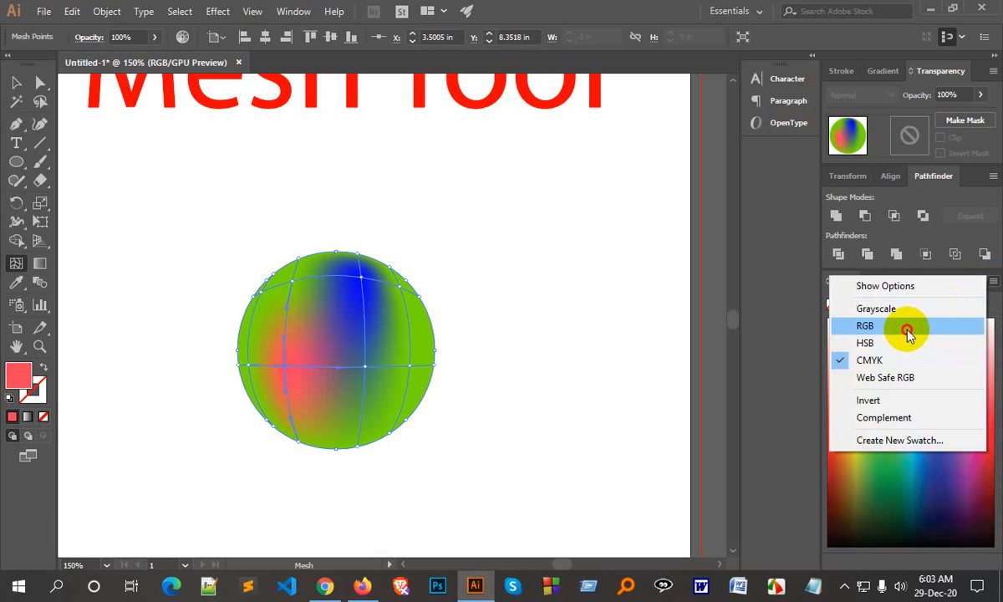
click(968, 324)
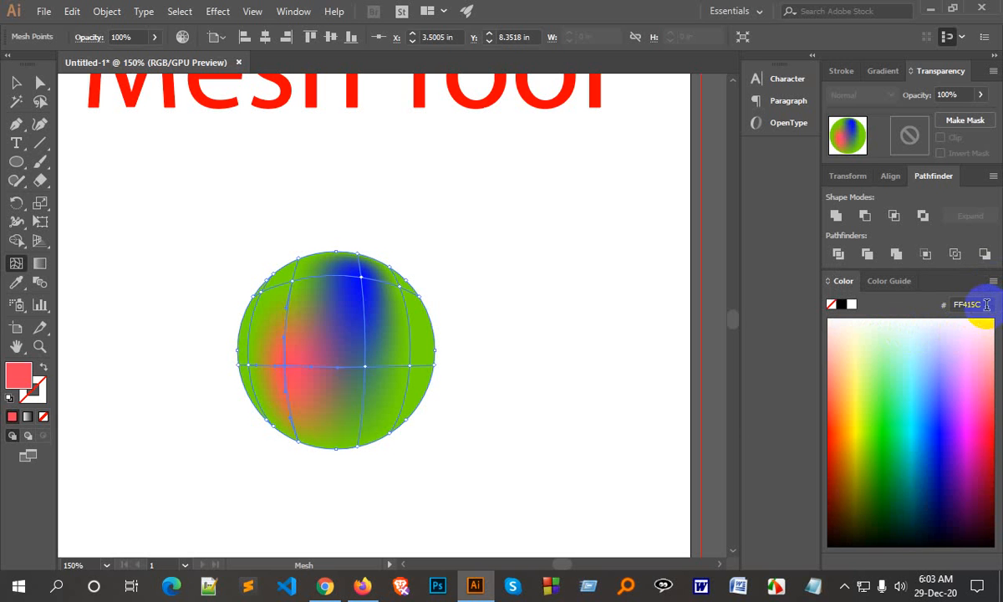
Switch to the htmlcolorcodes.com color chart in Chrome, sample several swatches and pick the teal #17A589.
drag(986, 305, 950, 305)
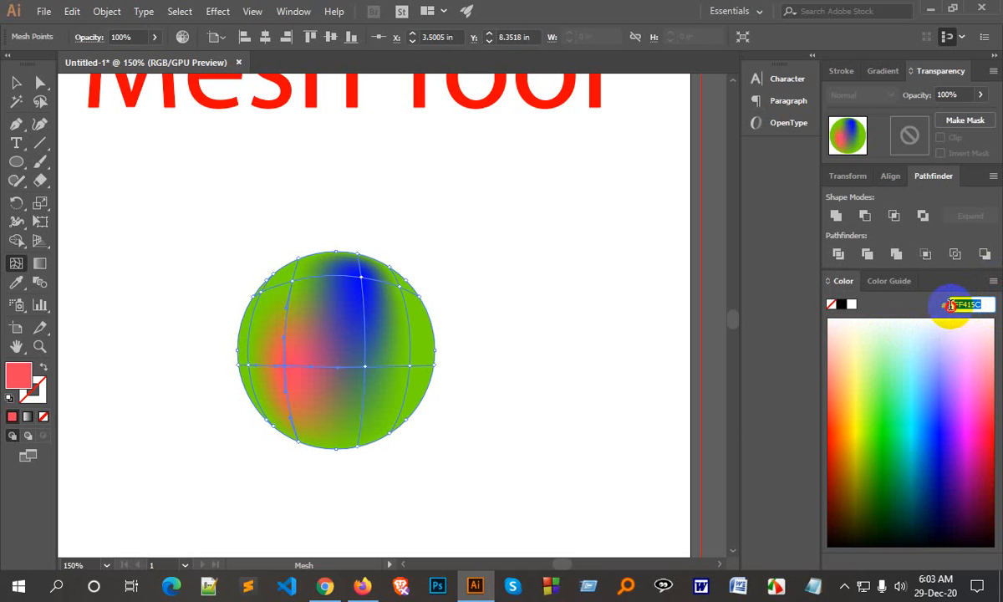
click(325, 586)
click(67, 12)
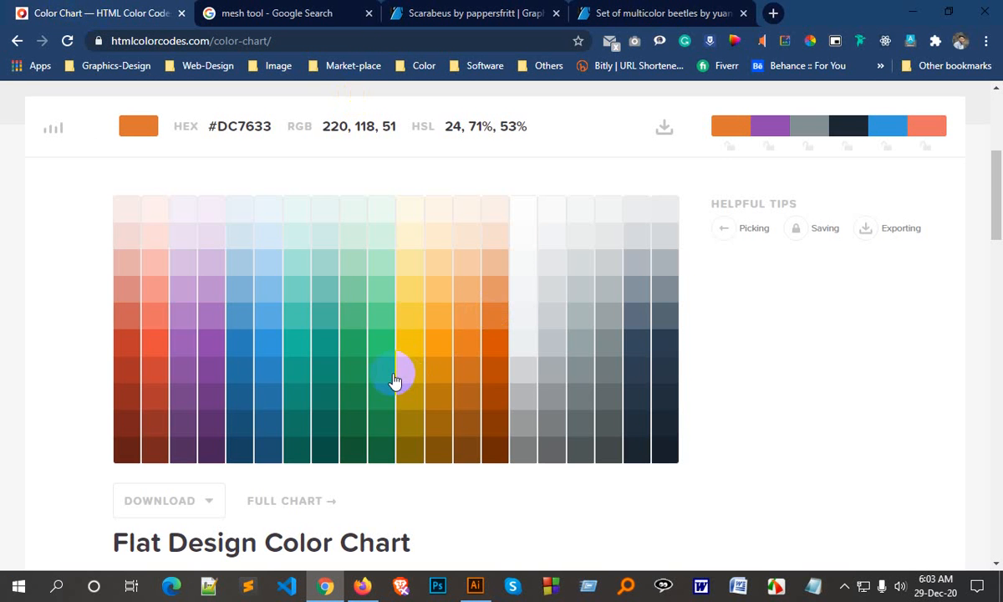
click(351, 364)
click(260, 361)
click(209, 301)
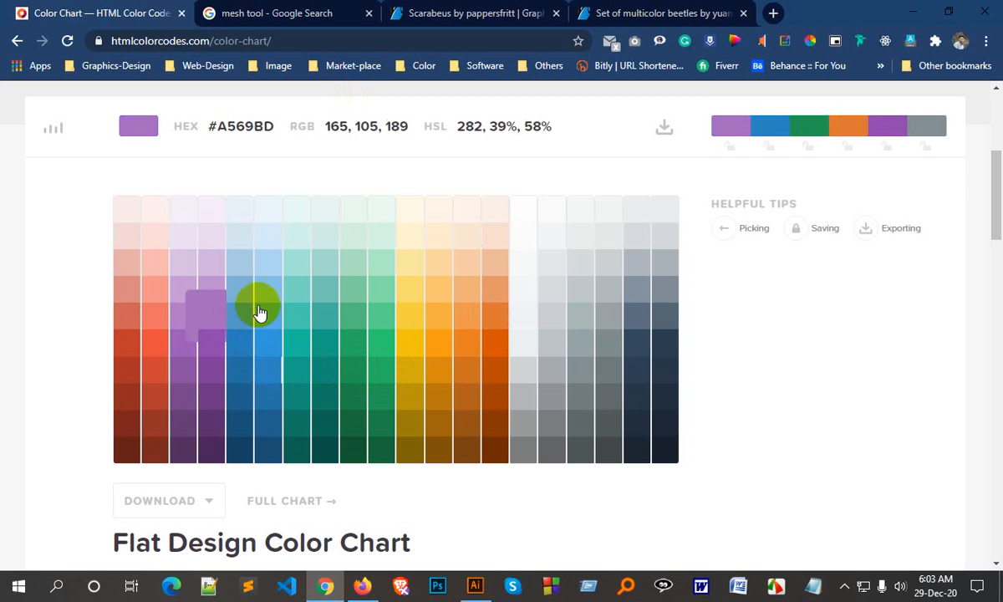
click(376, 280)
click(452, 354)
click(285, 361)
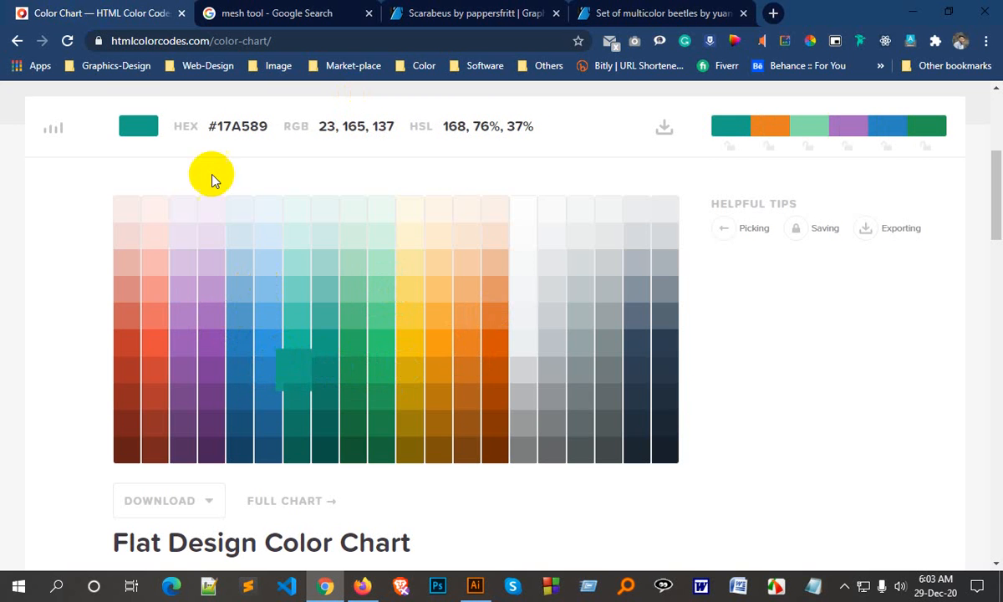
Copy the teal's hex code, switch back to Illustrator and apply #17A589 to the selected mesh point.
drag(216, 126, 264, 127)
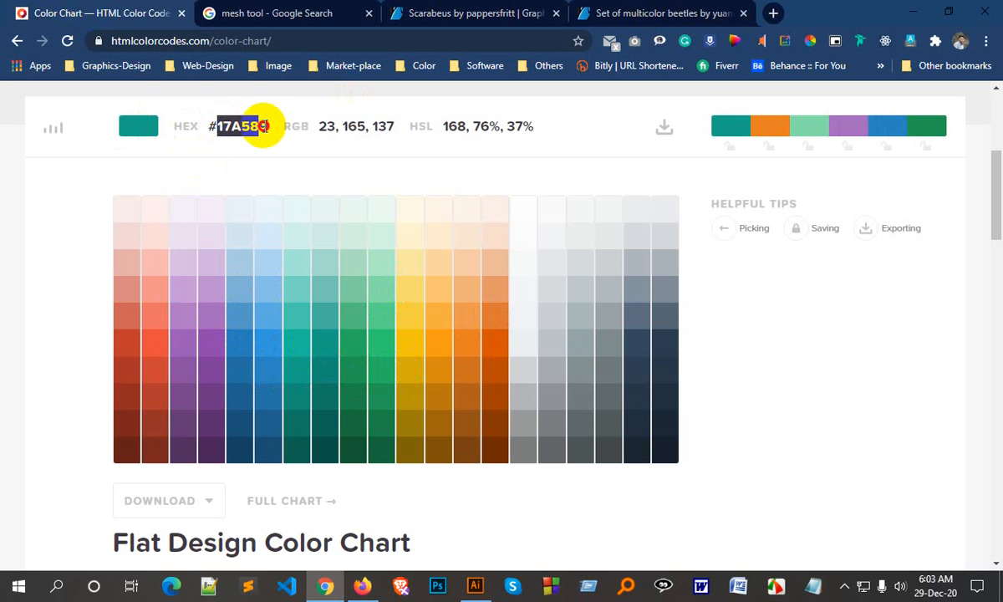
click(235, 144)
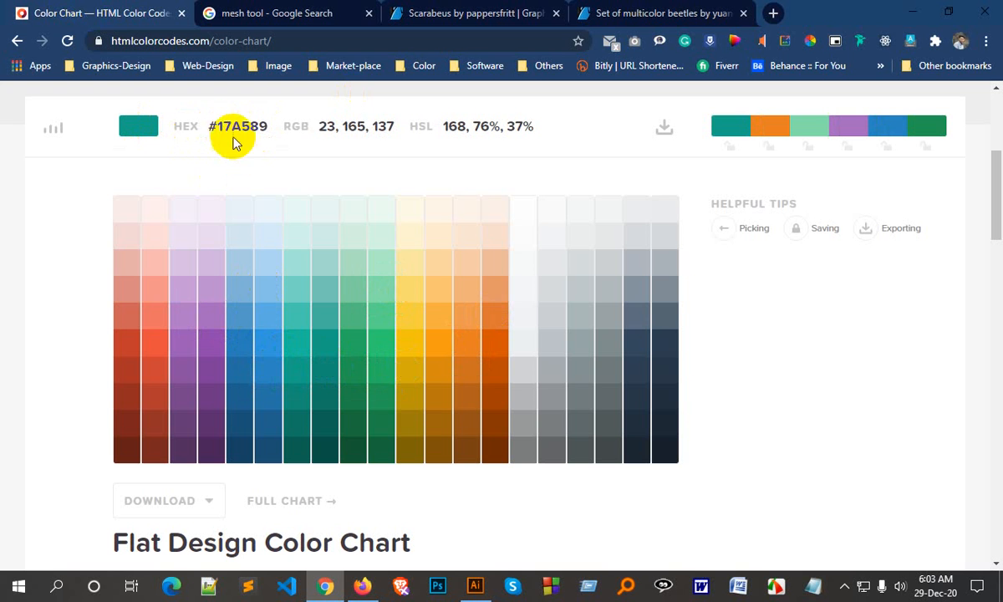
drag(221, 127, 261, 126)
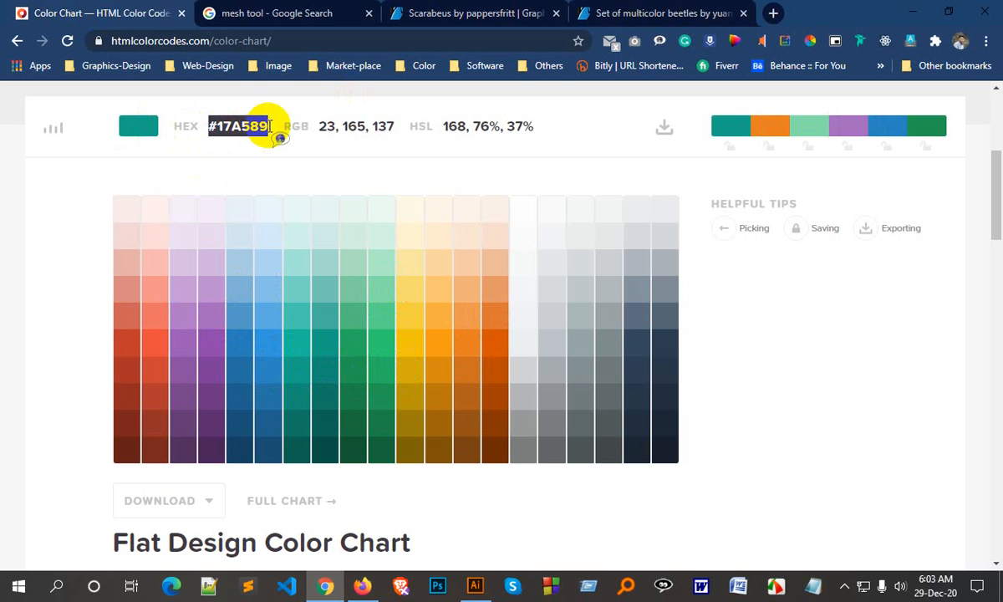
click(473, 585)
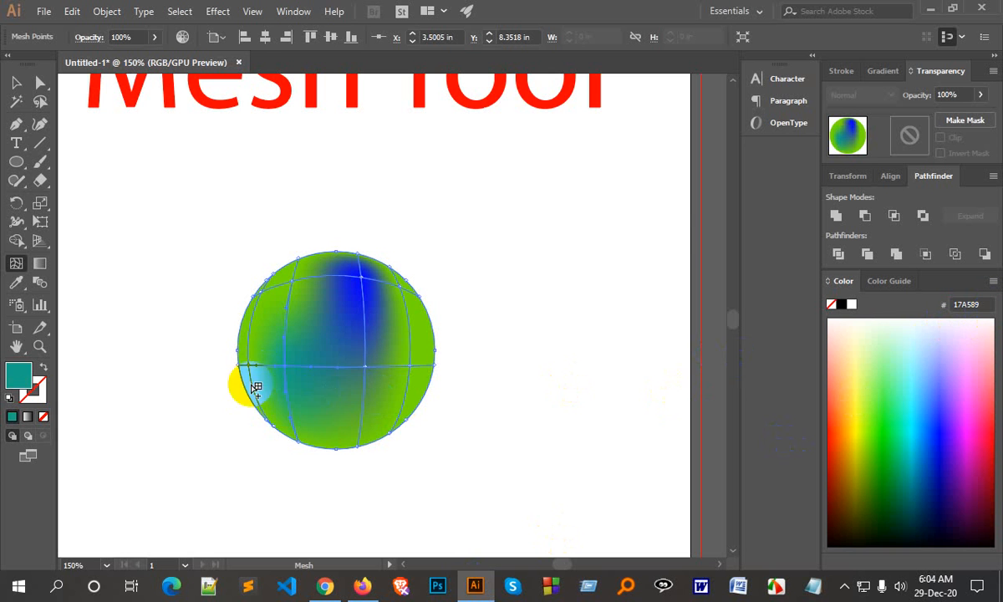
Undo the circle's mesh edits and its creation until the area below the "Mesh Tool" text is empty.
scroll(536, 399, up, 3)
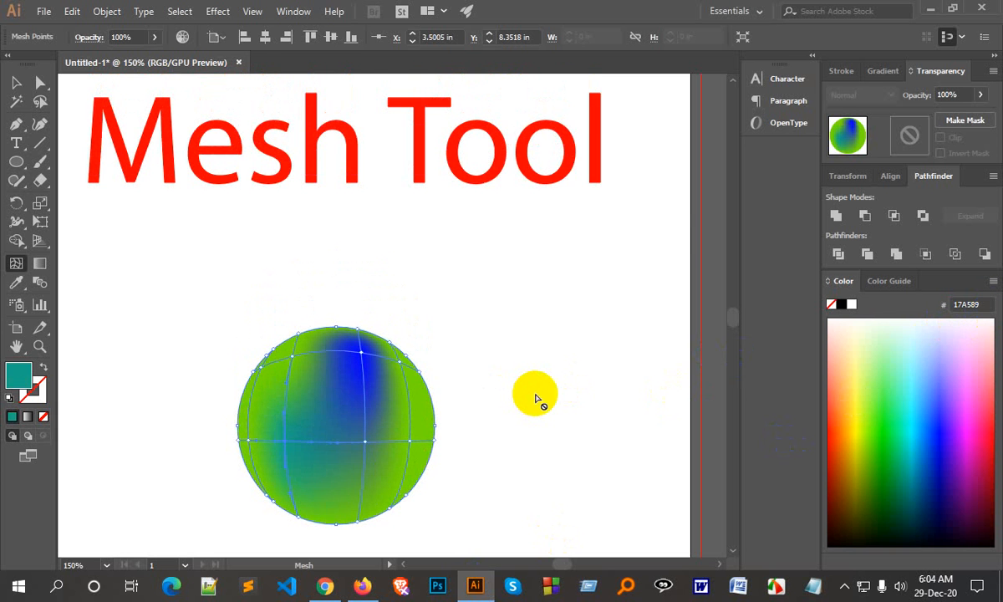
key(ctrl+minus)
key(ctrl+minus)
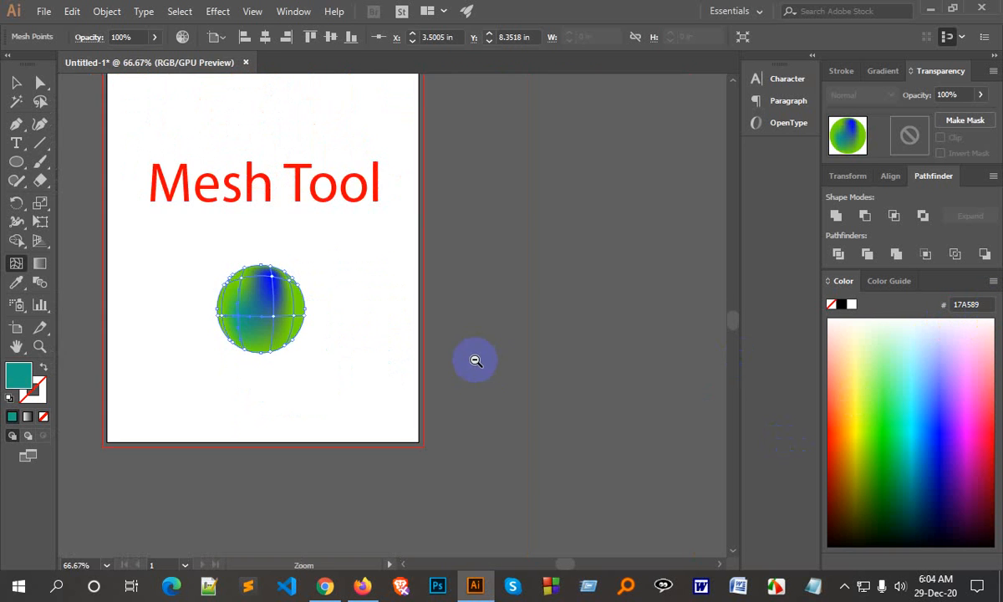
drag(331, 251, 407, 355)
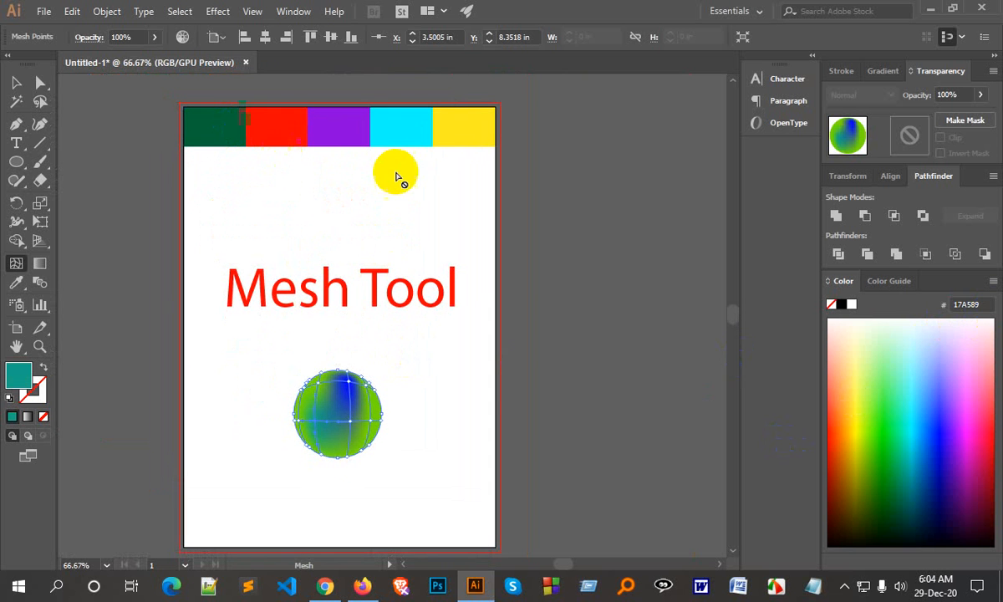
click(16, 82)
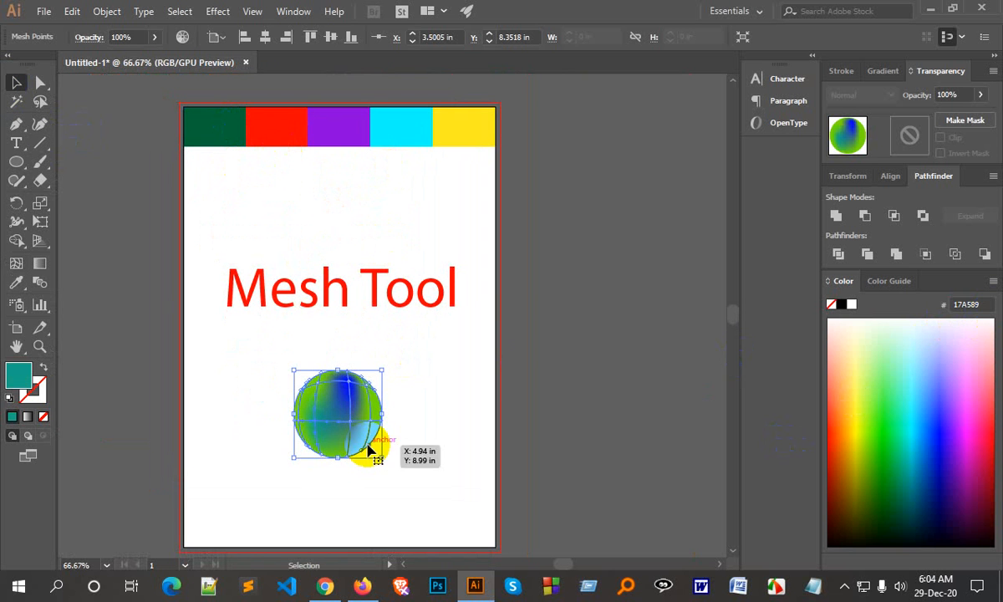
key(ctrl+z)
key(ctrl+z)
key(ctrl+z)
key(ctrl+z)
key(ctrl+z)
key(ctrl+z)
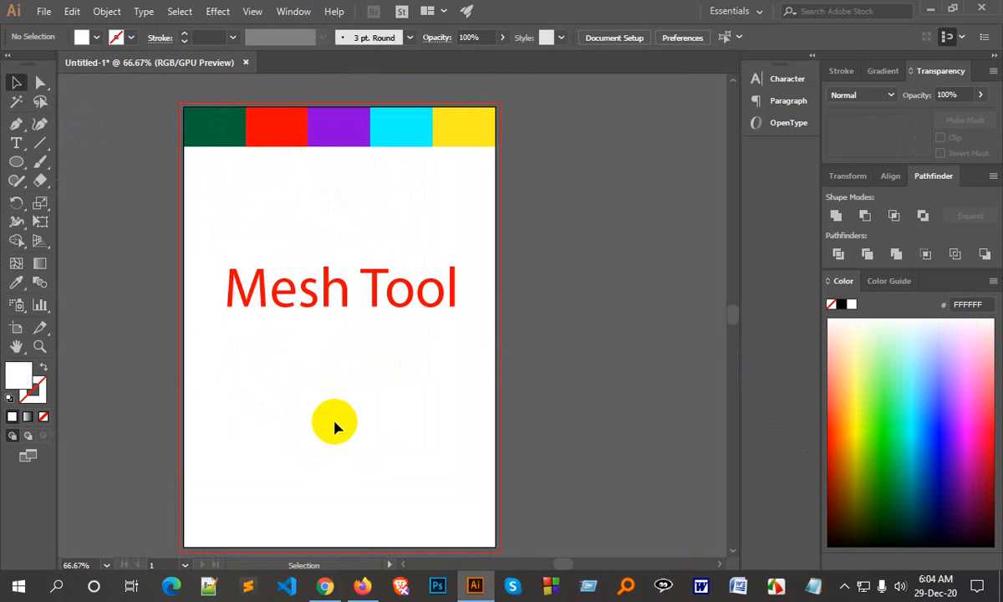
Draw a wide rectangle below the "Mesh Tool" text, slightly wider than the text, and fill it with green #00D52A.
drag(16, 167, 16, 163)
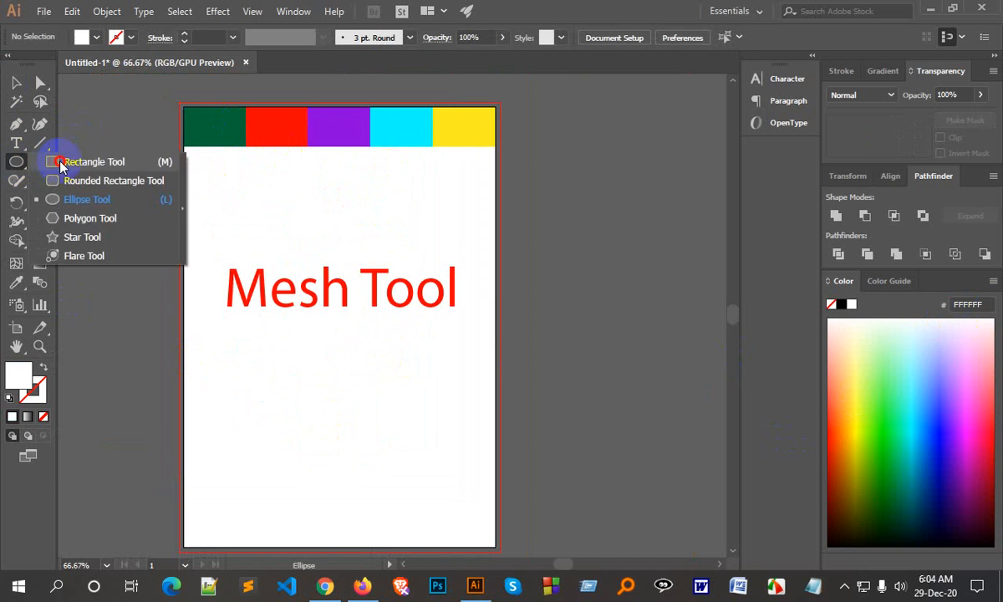
click(80, 161)
drag(215, 357, 460, 507)
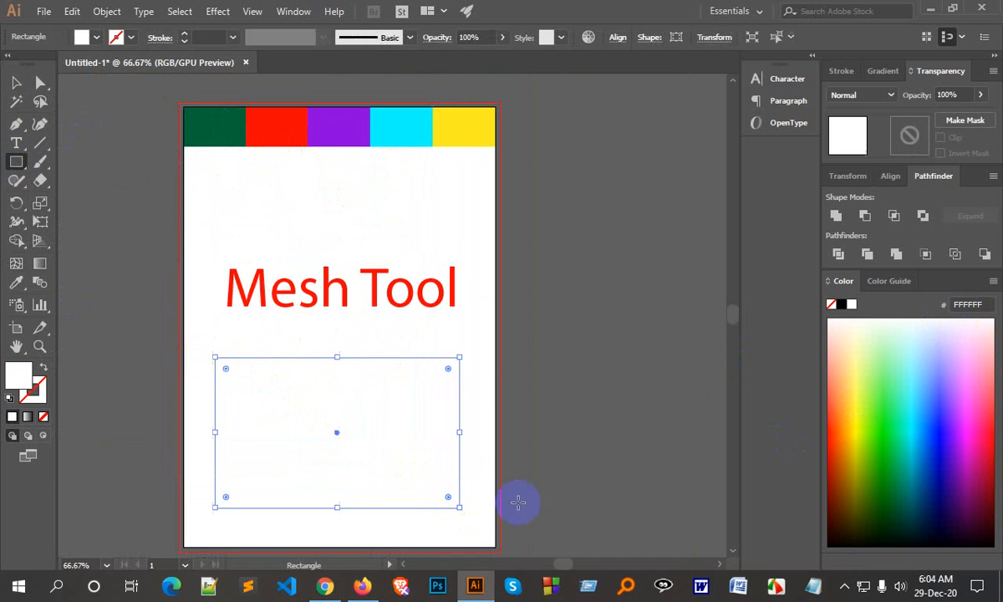
click(892, 444)
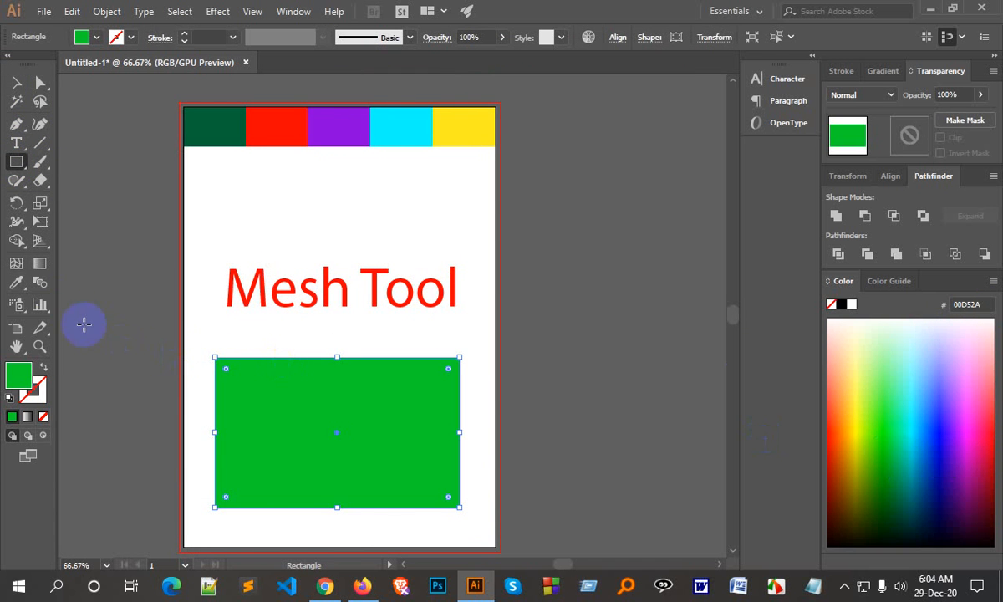
Add a mesh point at mid-height near the green rectangle's left edge and color it with the red #FF0000 swatch using the Eyedropper.
click(15, 265)
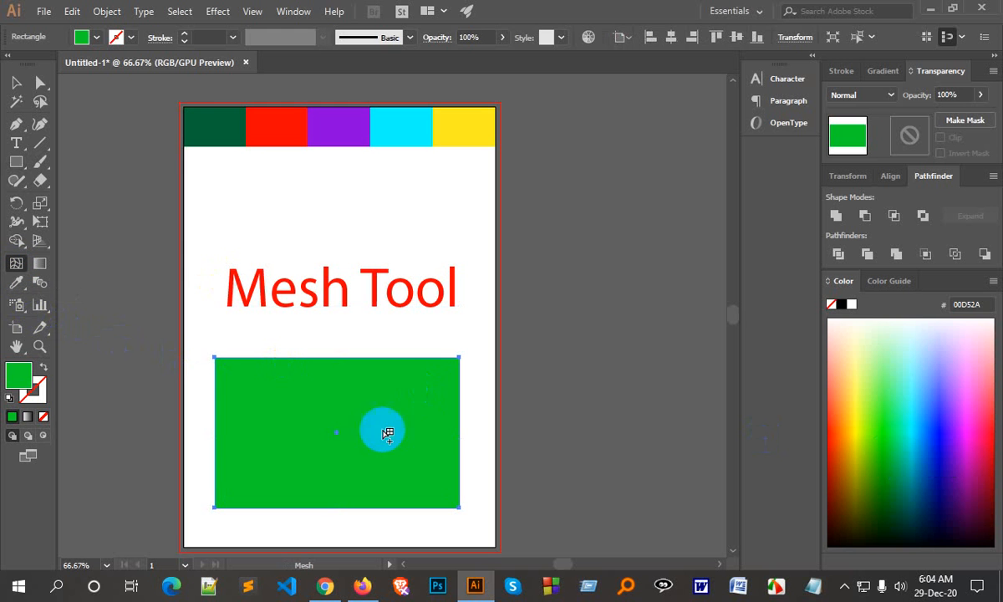
click(255, 431)
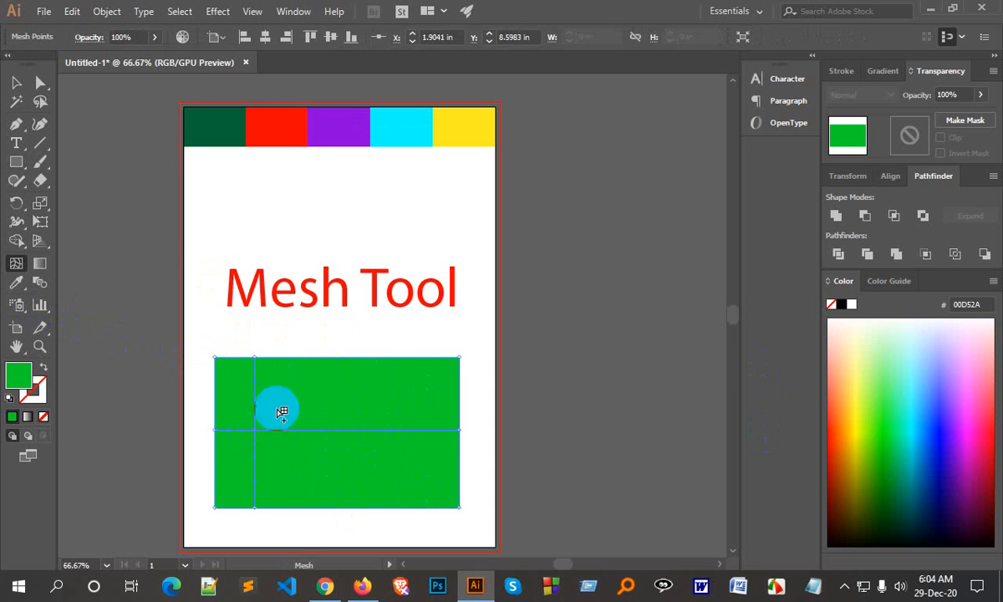
click(267, 126)
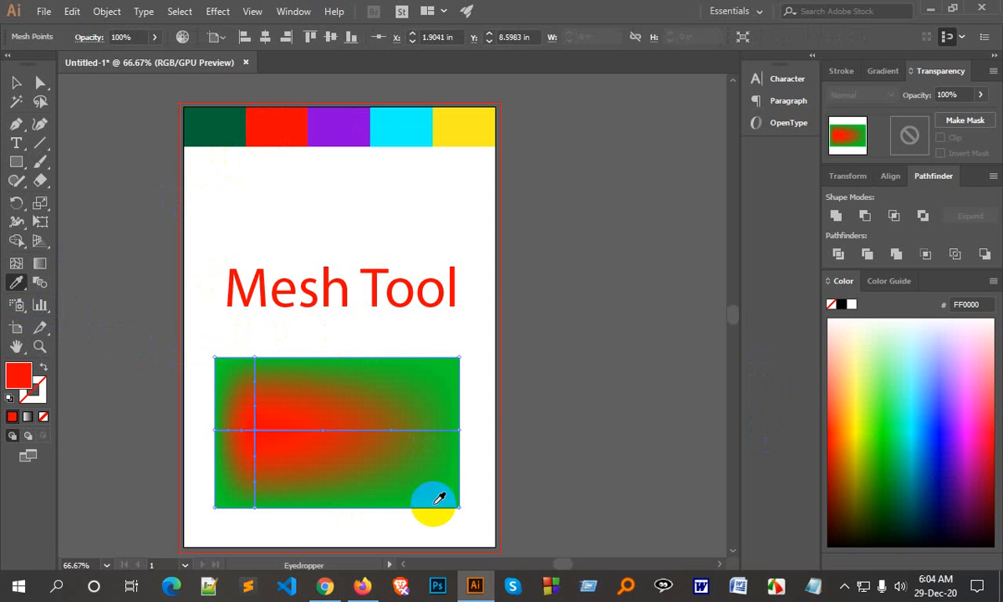
Add a second mesh point on the horizontal mesh line near the rectangle's right edge and color it with the purple #8901DD swatch.
click(16, 264)
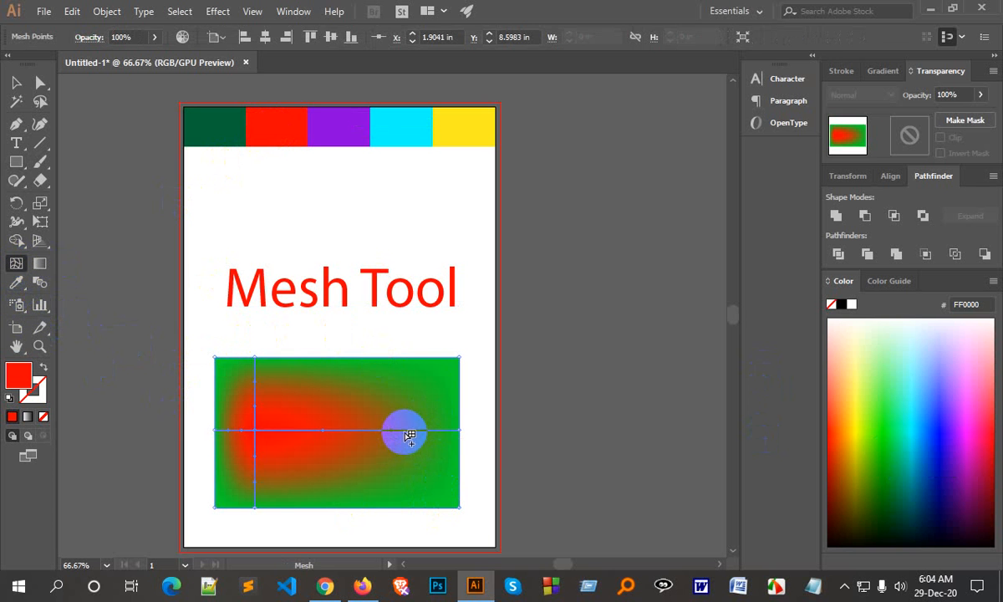
click(406, 431)
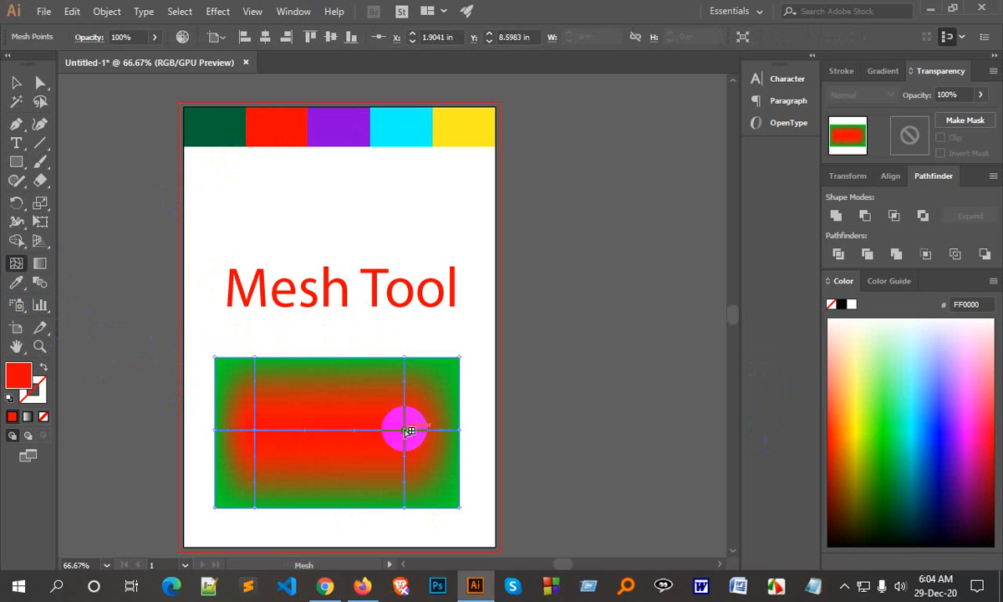
click(17, 285)
click(330, 137)
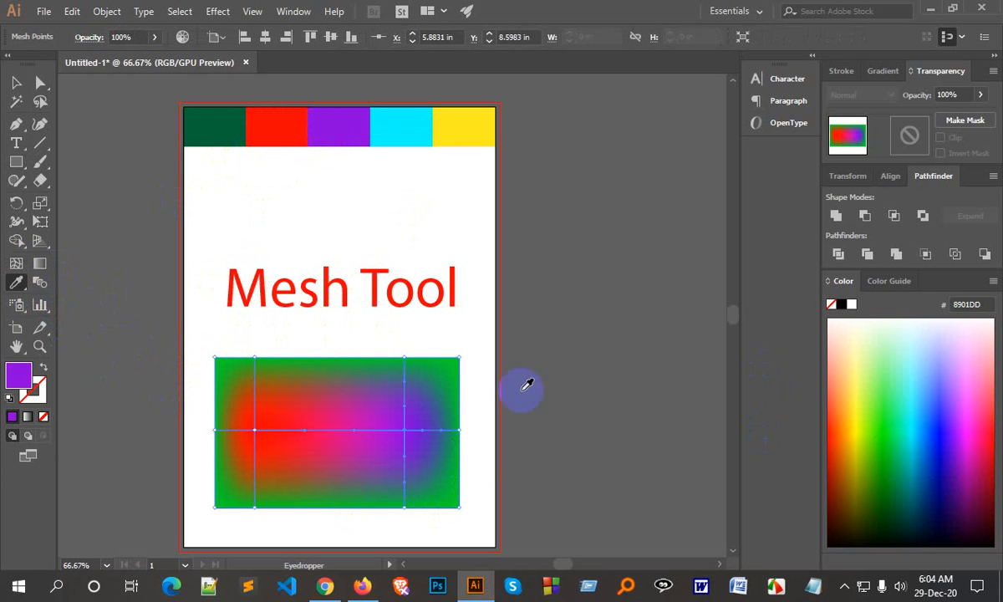
Bend the horizontal mesh line into a wave by angling the purple point's inner handle upward and the red point's inner handle downward.
ctrl+double_click(433, 455)
drag(341, 267, 556, 477)
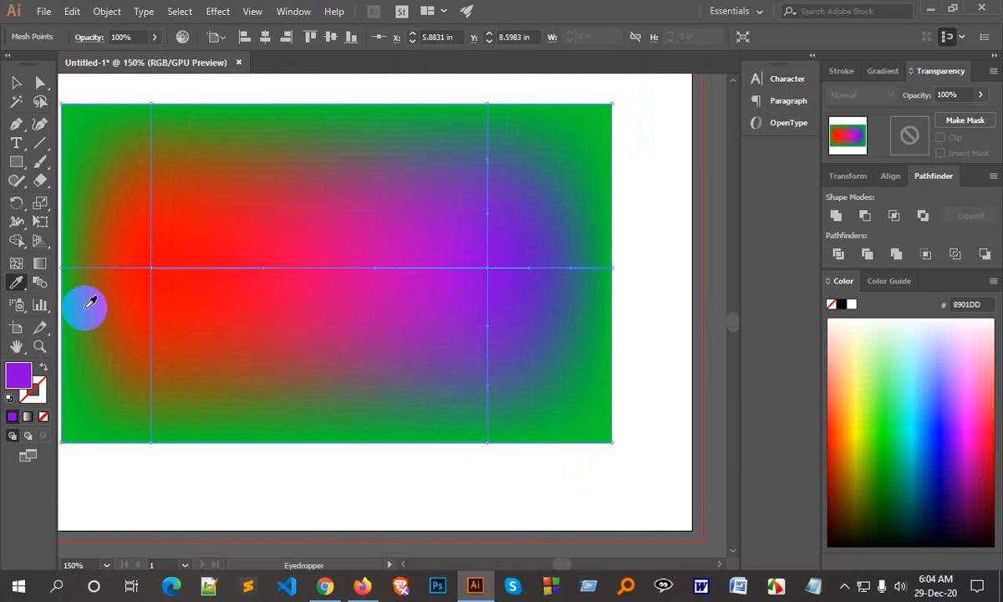
click(15, 263)
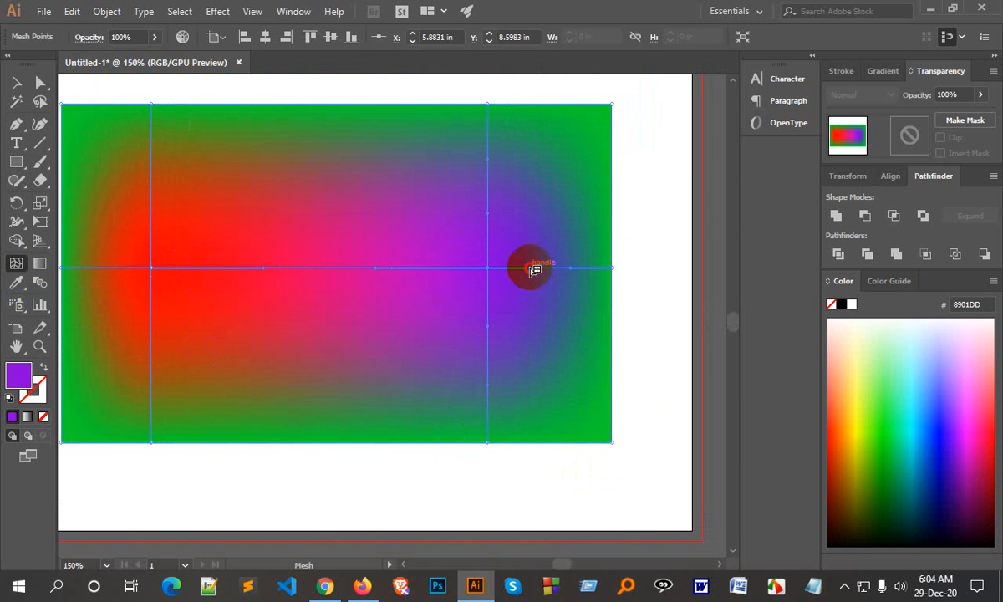
drag(535, 269, 518, 294)
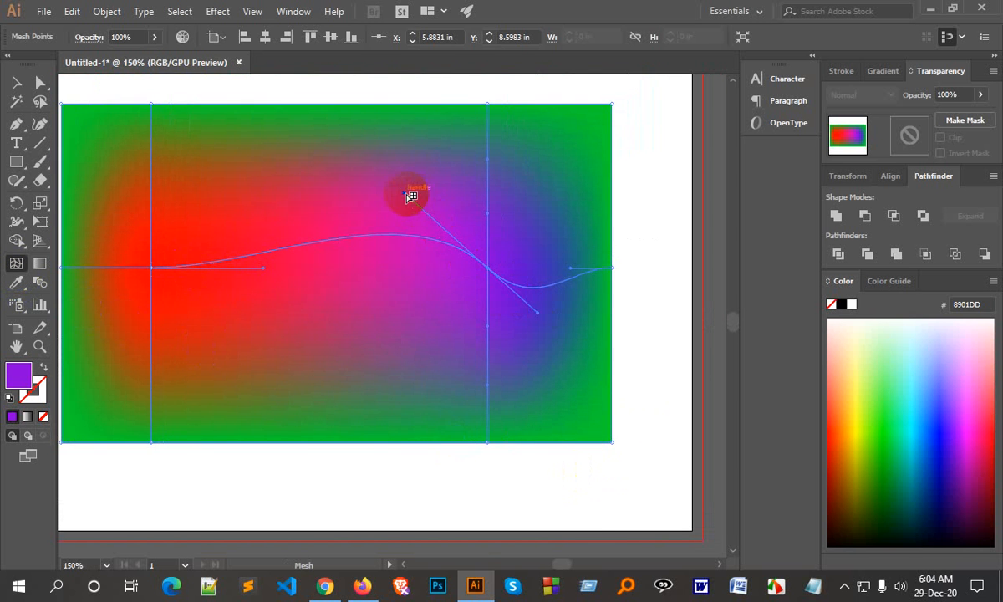
drag(411, 195, 407, 121)
drag(266, 269, 288, 434)
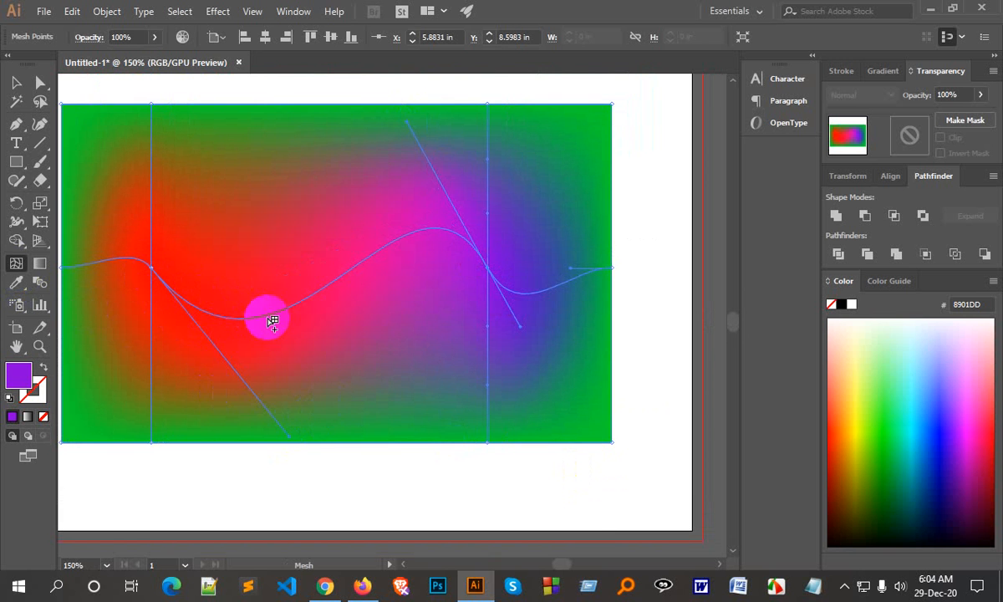
Exaggerate the wave near the rectangle's right side by lengthening the purple point's handles and angling the right-edge point's handle upward.
drag(520, 327, 591, 416)
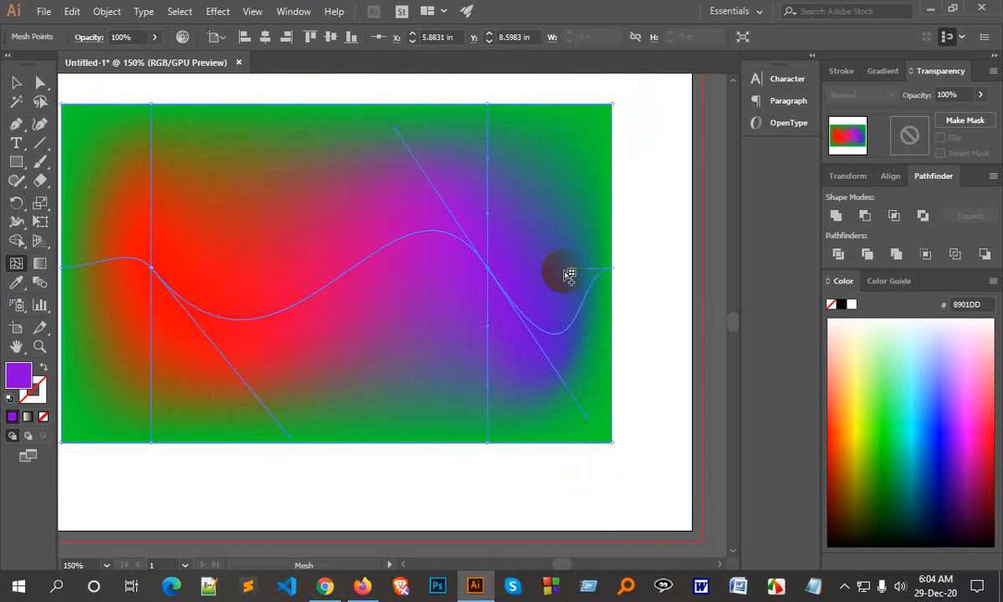
drag(576, 269, 573, 125)
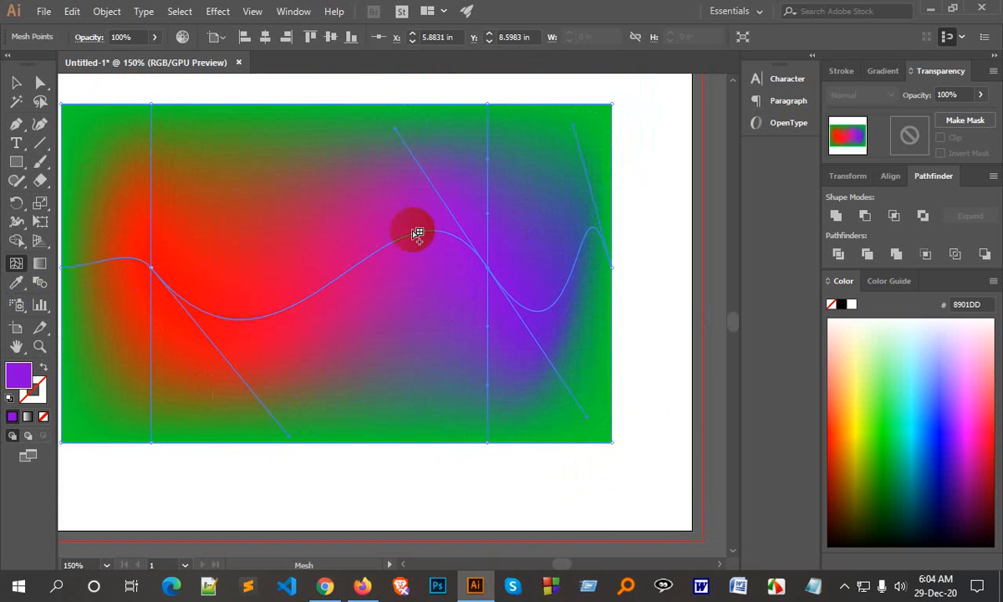
scroll(414, 231, up, 2)
drag(403, 188, 351, 174)
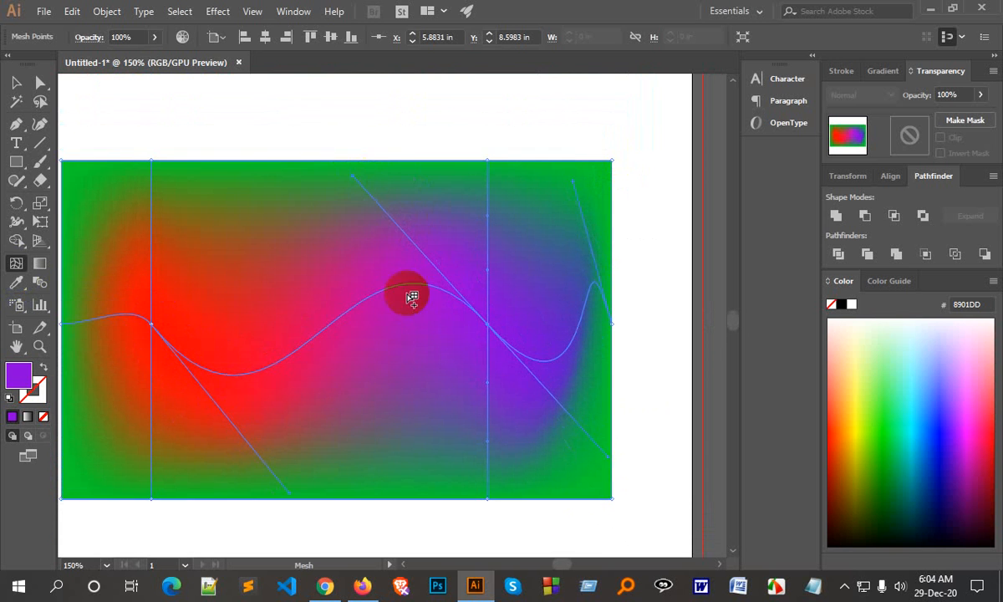
scroll(547, 444, down, 1)
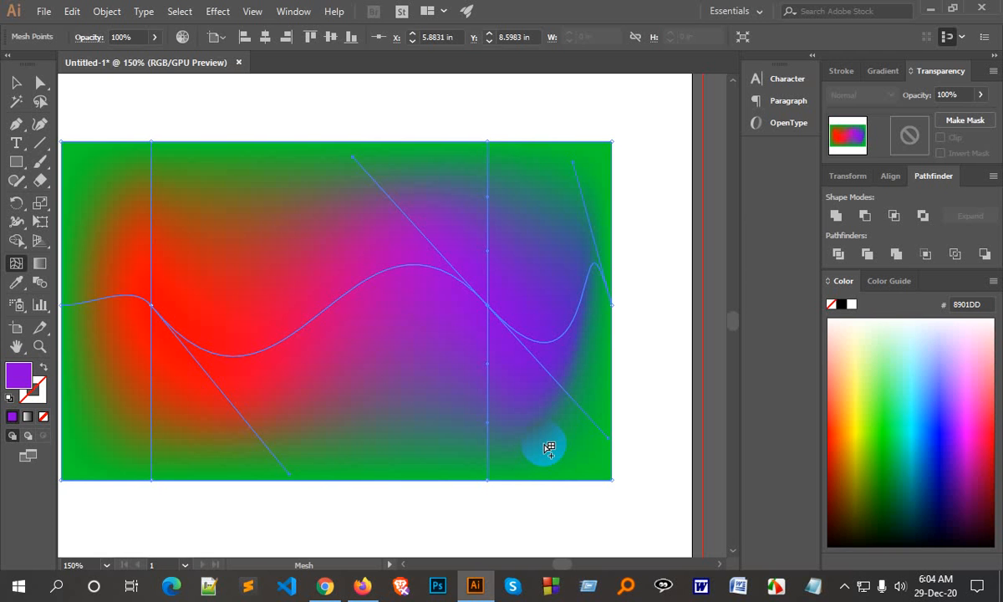
scroll(548, 447, down, 3)
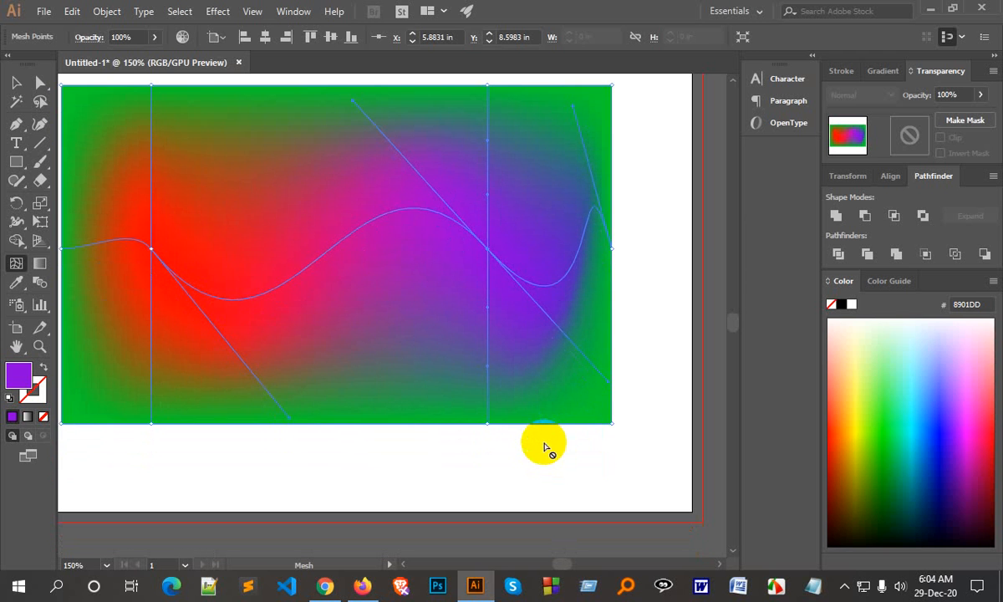
ctrl+alt+click(310, 375)
ctrl+alt+click(311, 375)
drag(422, 326, 382, 428)
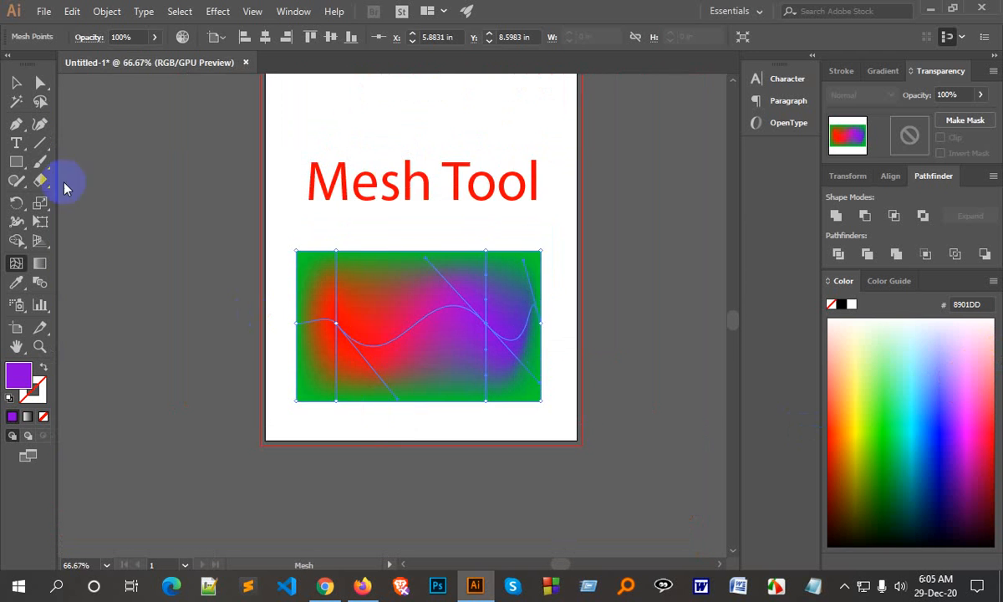
Undo the mesh edits and the green rectangle until the area below the "Mesh Tool" text is empty.
click(16, 82)
key(ctrl+z)
key(ctrl+z)
key(ctrl+z)
key(ctrl+z)
key(ctrl+z)
key(ctrl+z)
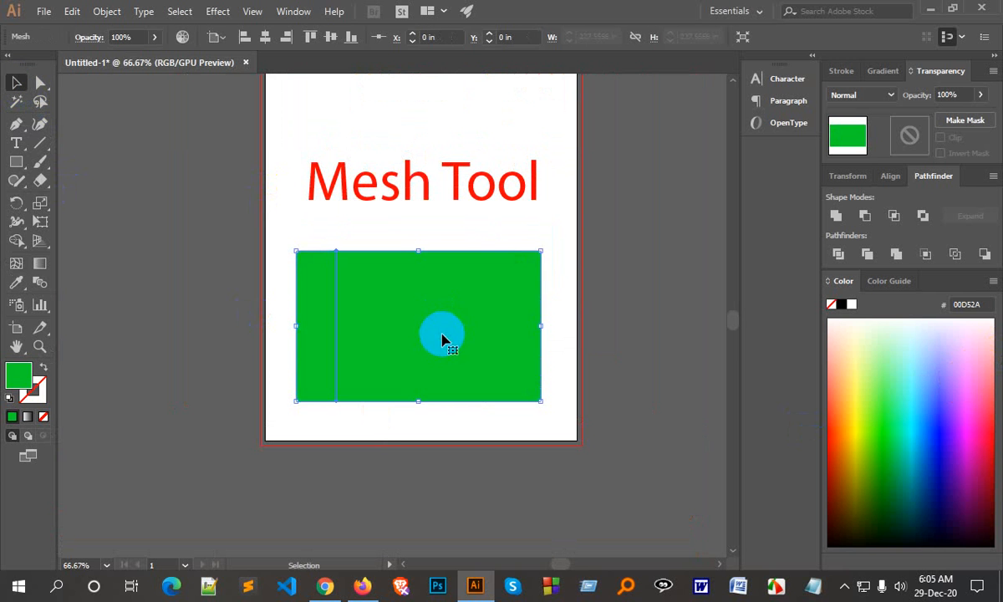
Start a new rectangle in the empty area below the "Mesh Tool" text.
click(16, 161)
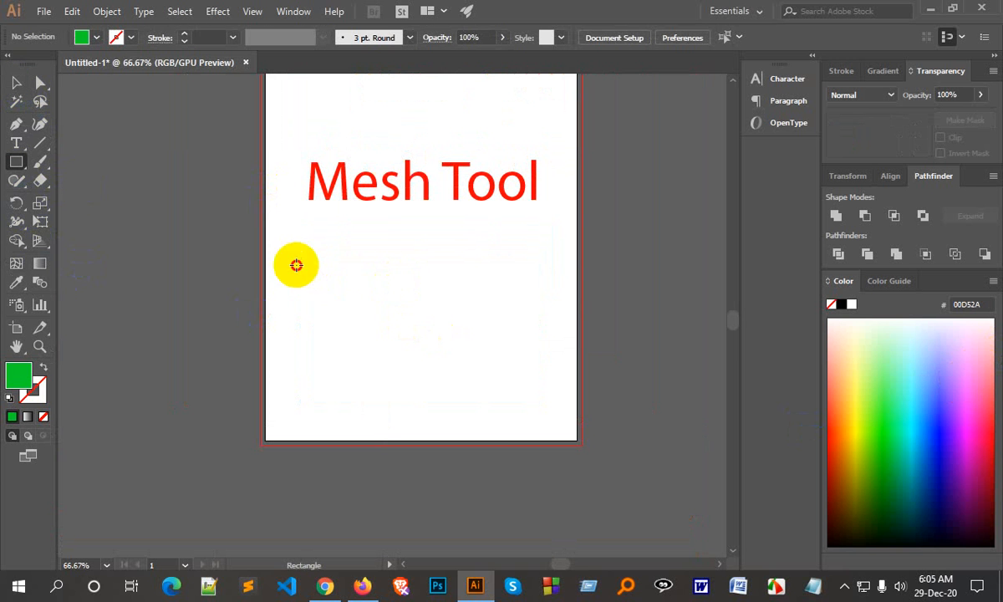